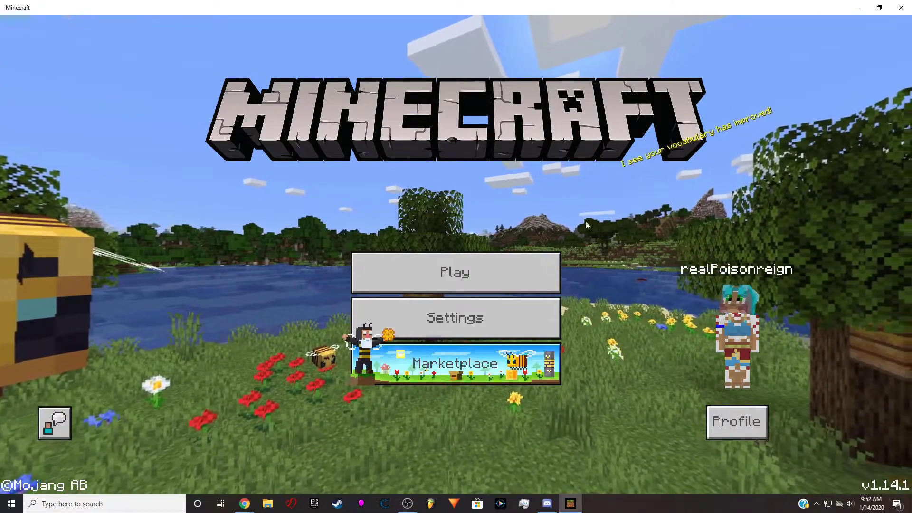
Open the creative world "structure across worlds" and view the settings of its structure block.
left_click(498, 272)
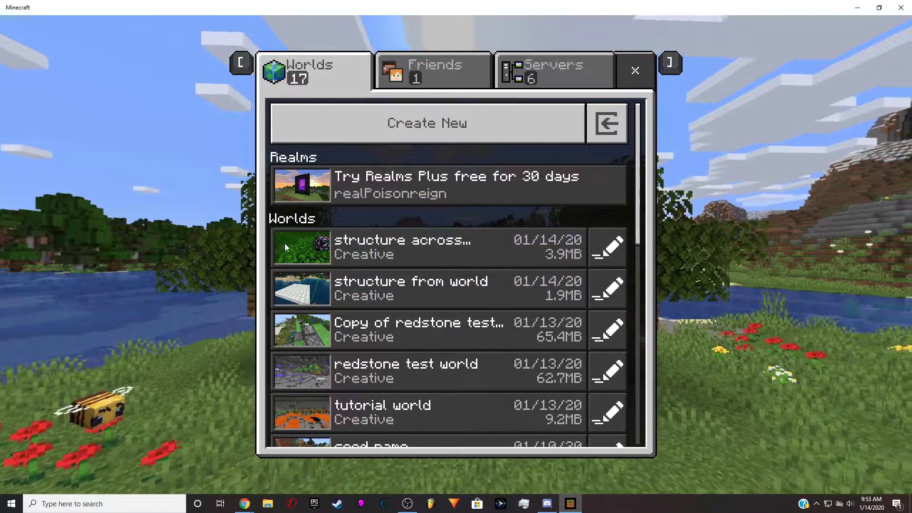
left_click(420, 250)
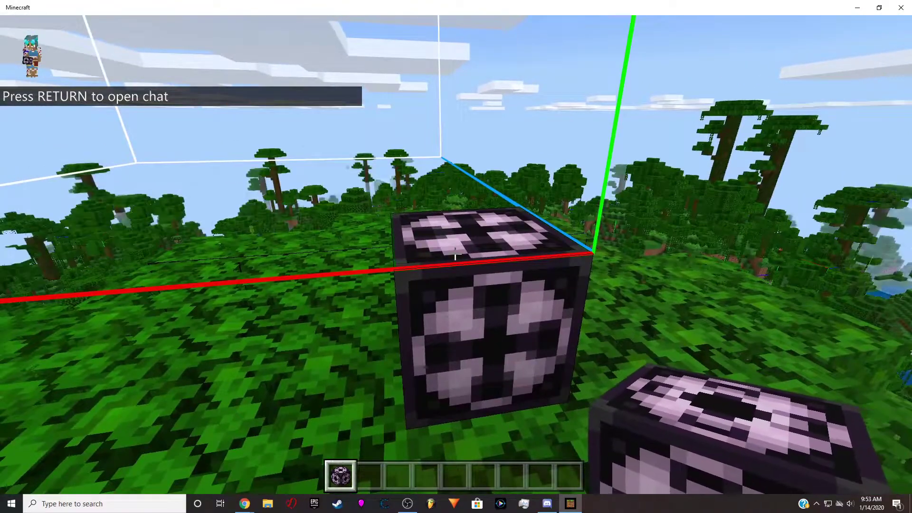
right_click(455, 255)
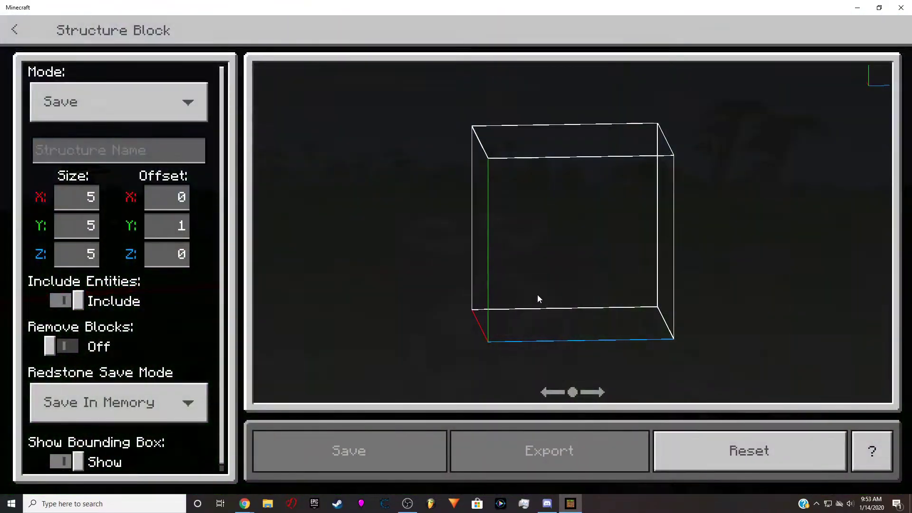
key("Escape")
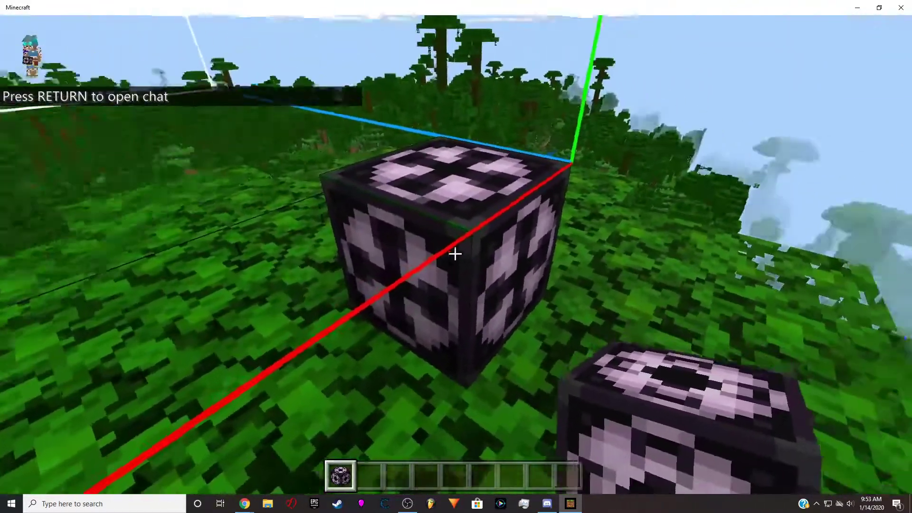
Save the structure block's structure under the name "transfer" and switch the block to Load mode.
right_click(455, 255)
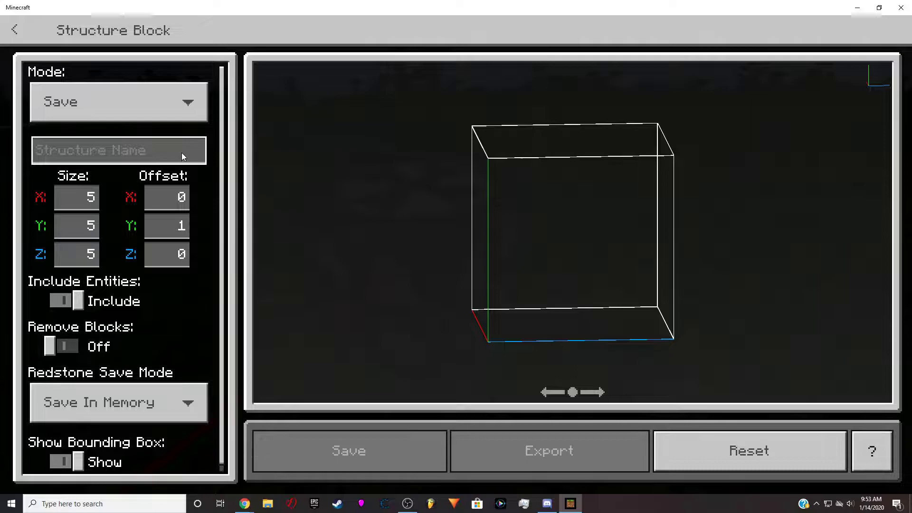
left_click(159, 151)
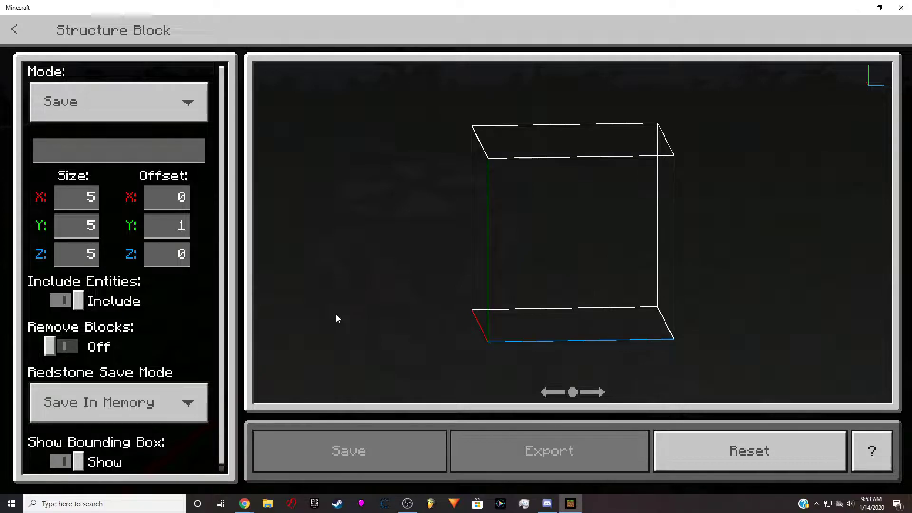
type("tran")
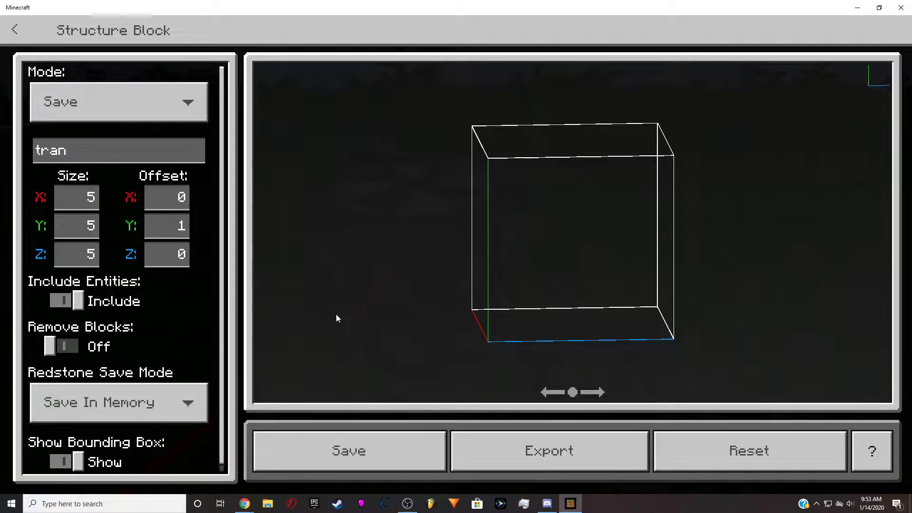
type("sfer")
left_click(366, 452)
left_click(163, 101)
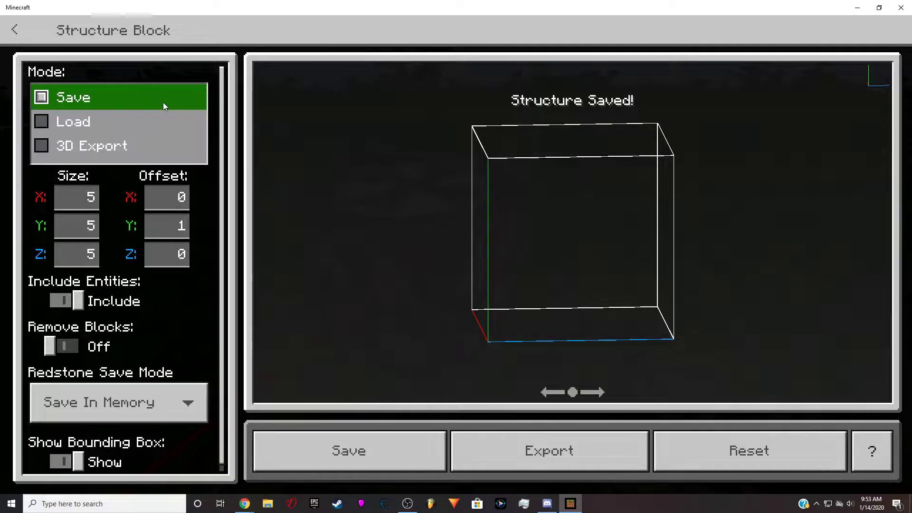
left_click(122, 125)
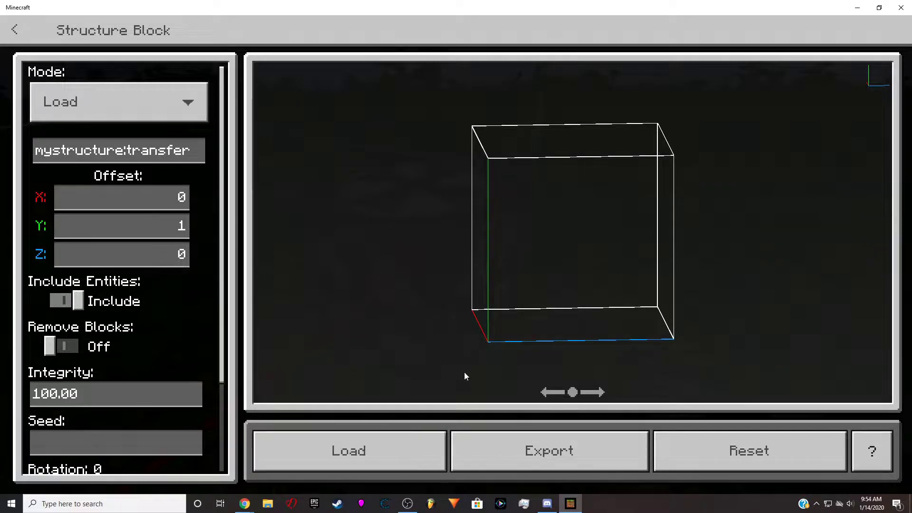
Save and quit this world, and open the creative world "structure from world".
key("Escape")
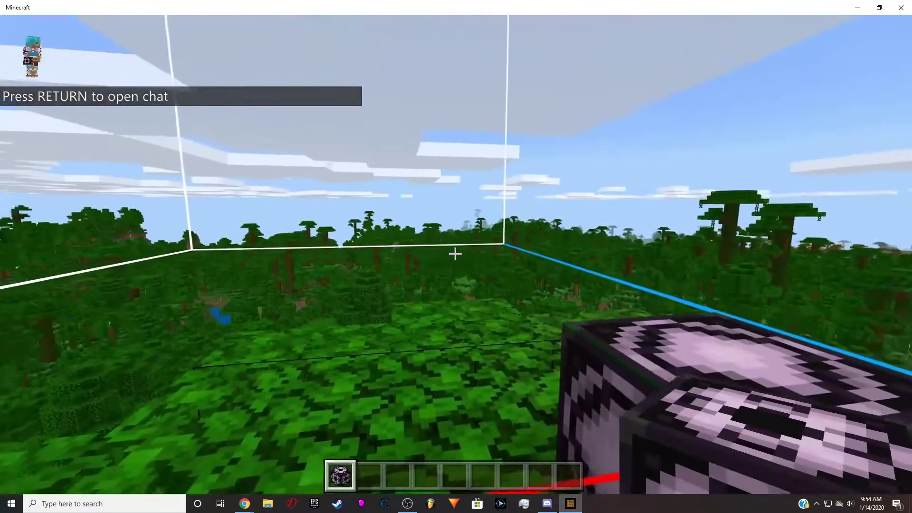
key("Escape")
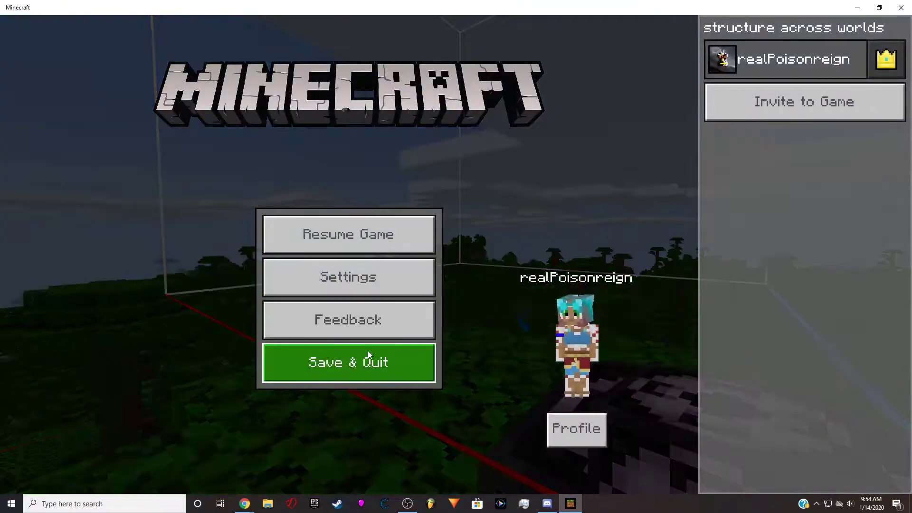
left_click(363, 365)
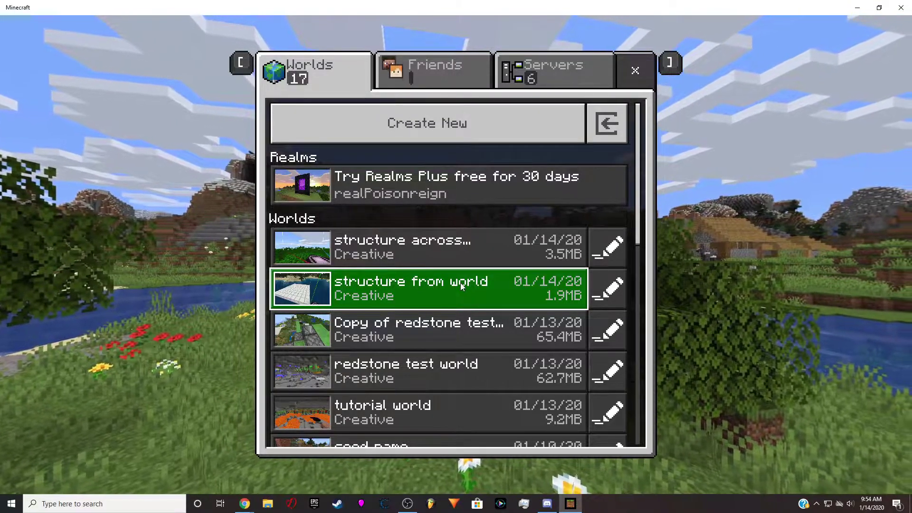
left_click(460, 283)
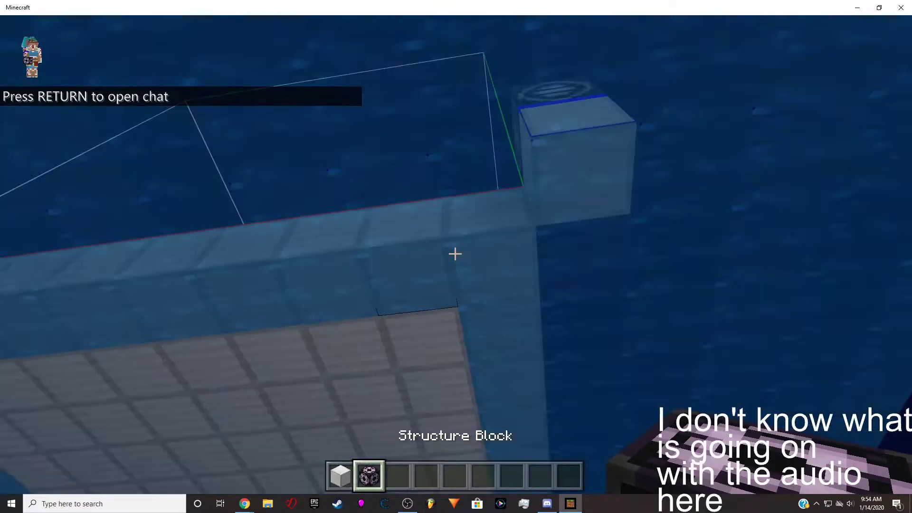
Move the structure block from the hotbar into the main inventory and discard the white block from the hotbar.
key("space")
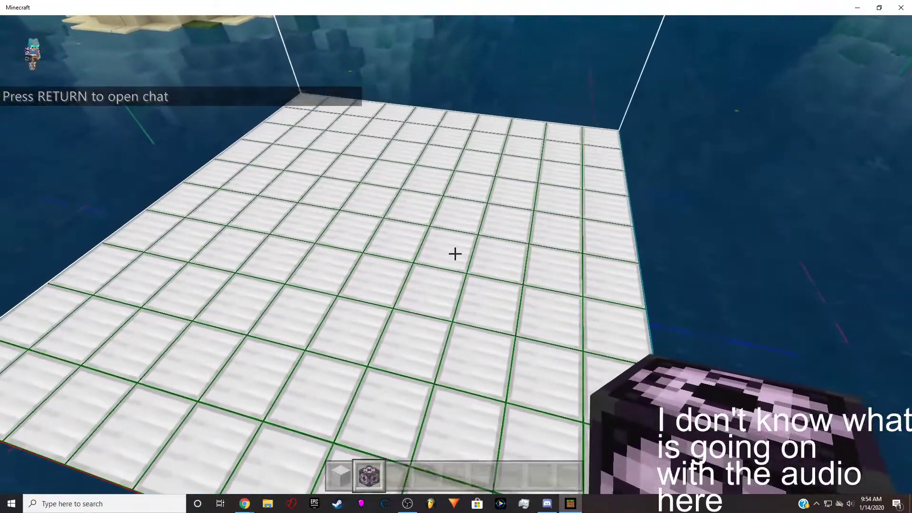
key("e")
left_click(576, 121)
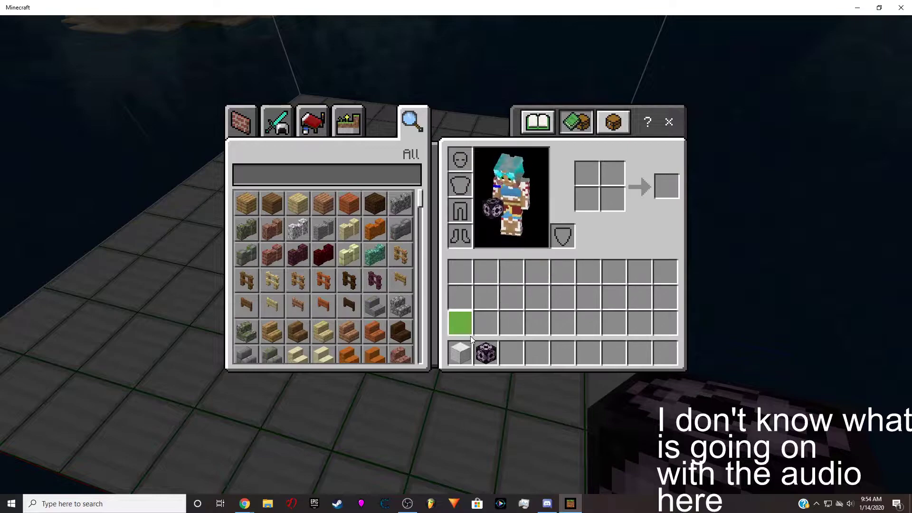
left_click(484, 353, "shift")
left_click(461, 353)
left_click(344, 232)
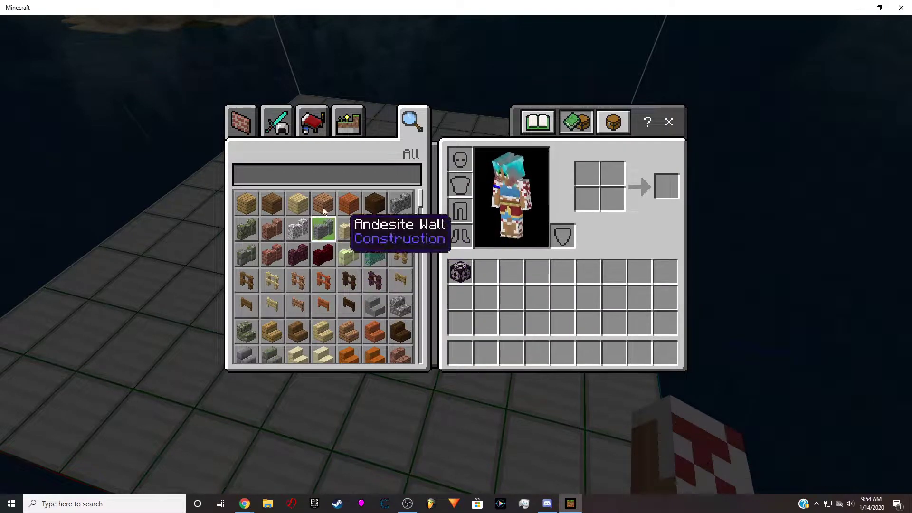
Put oak wood planks in the first hotbar slot and lime stained glass in the second.
left_click(248, 202)
left_click(460, 353)
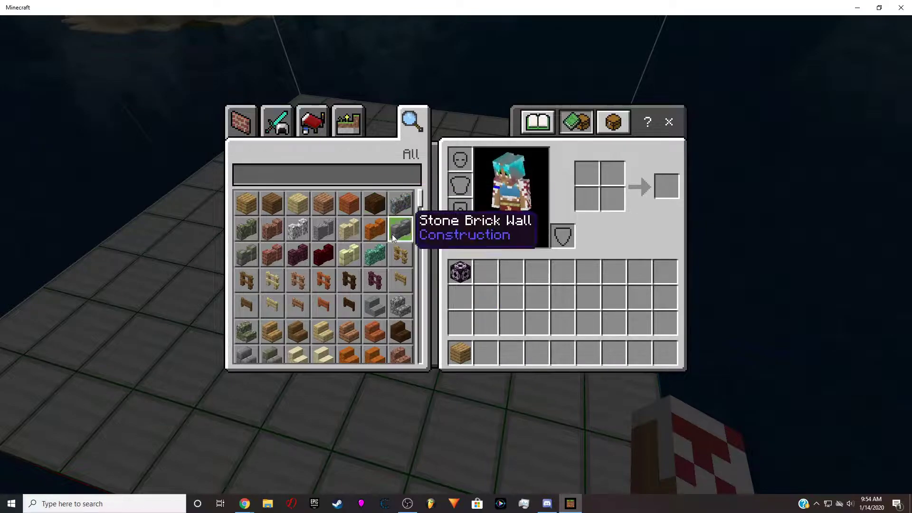
scroll(392, 235, "down", 10)
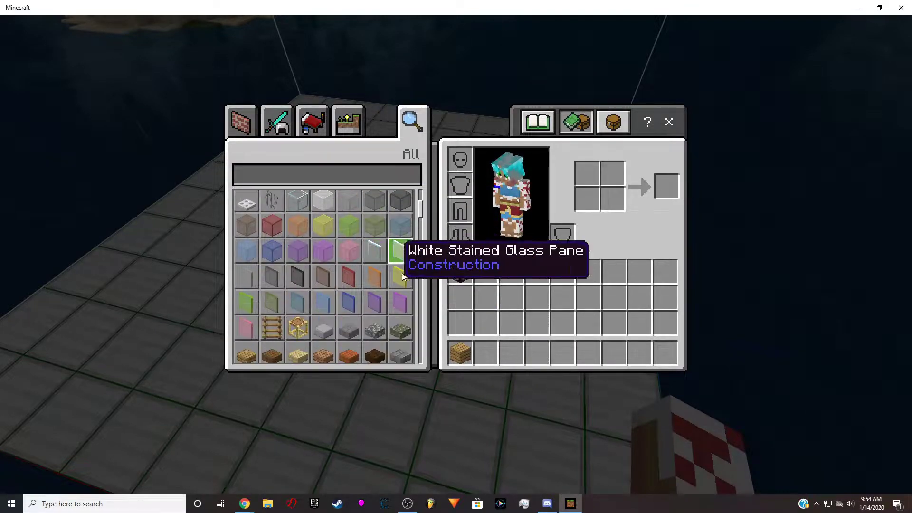
left_click(347, 223)
left_click(486, 352)
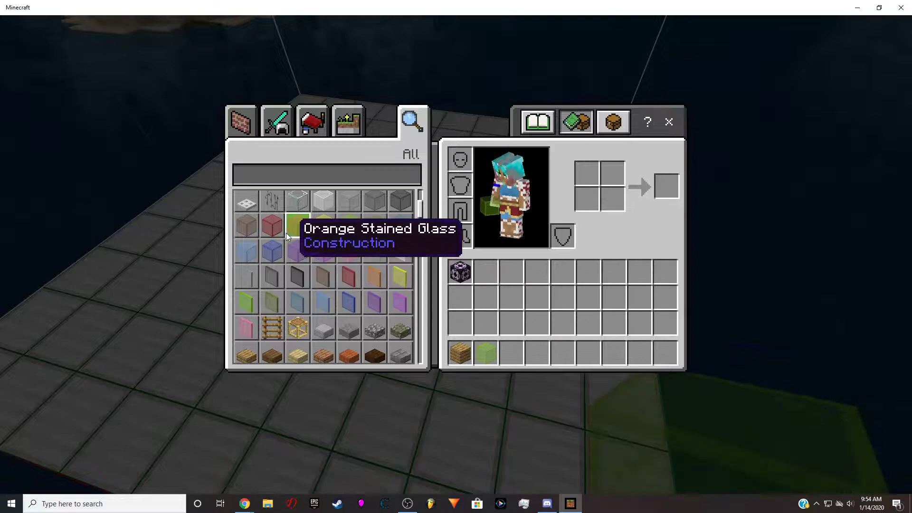
Add a brick block and pink glazed terracotta to the third and fourth hotbar slots.
left_click(241, 121)
left_click(405, 206)
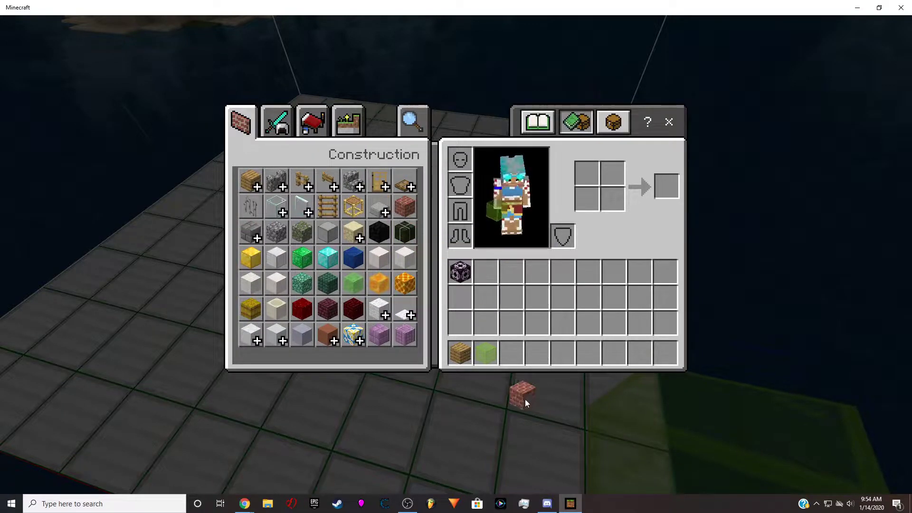
left_click(515, 362)
scroll(358, 352, "down", 3)
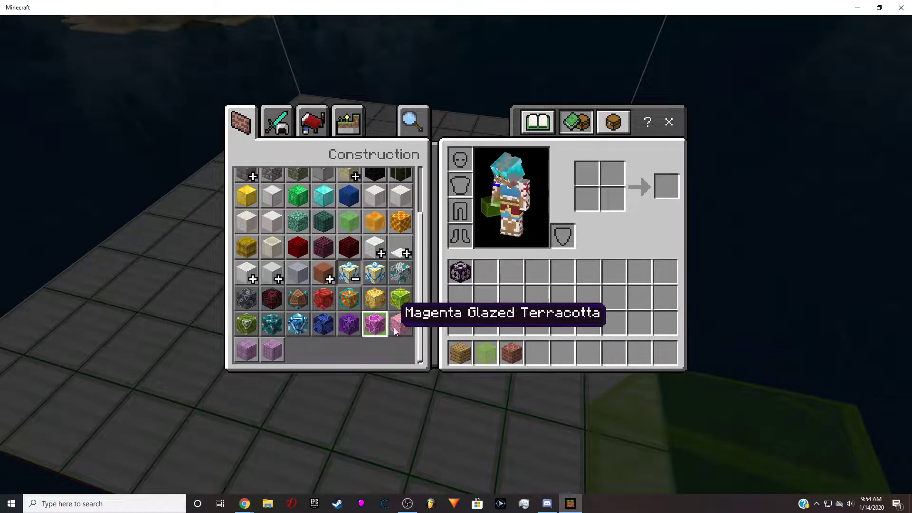
left_click(399, 325)
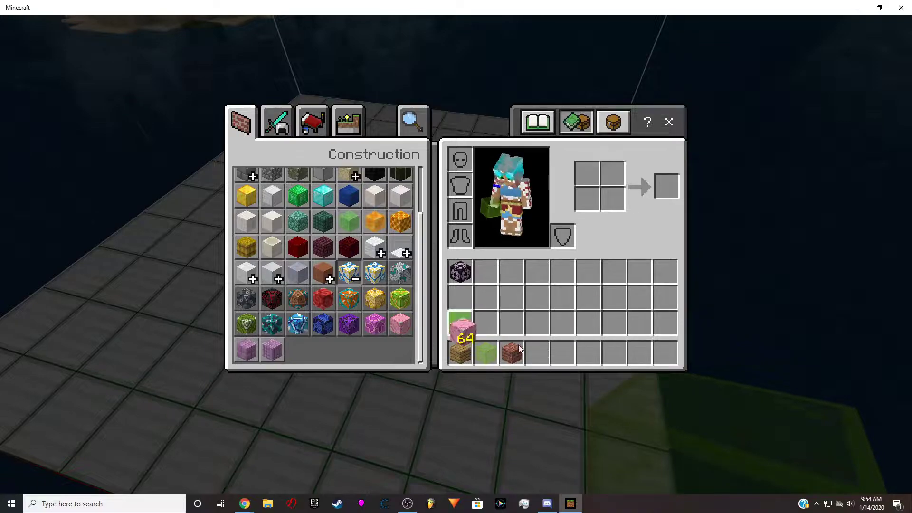
left_click(536, 352)
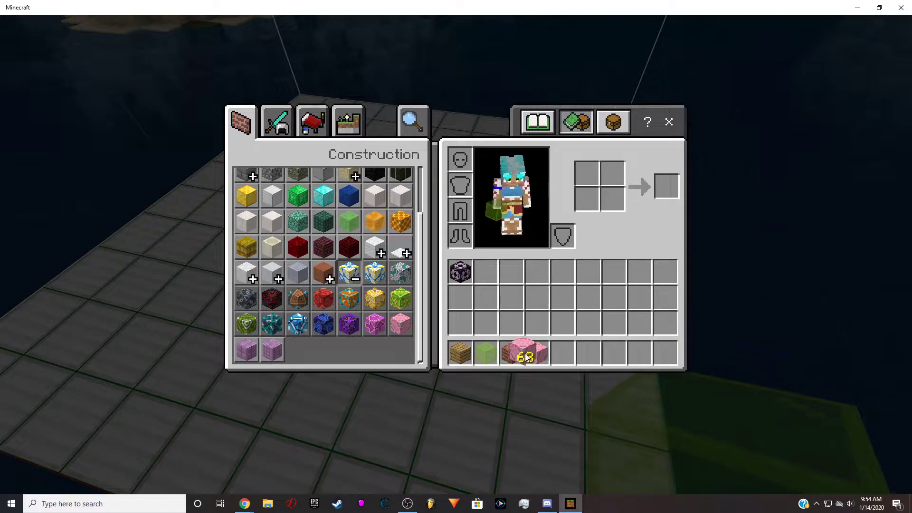
Add light gray concrete and dark prismarine to the fifth and sixth hotbar slots.
left_click(265, 270)
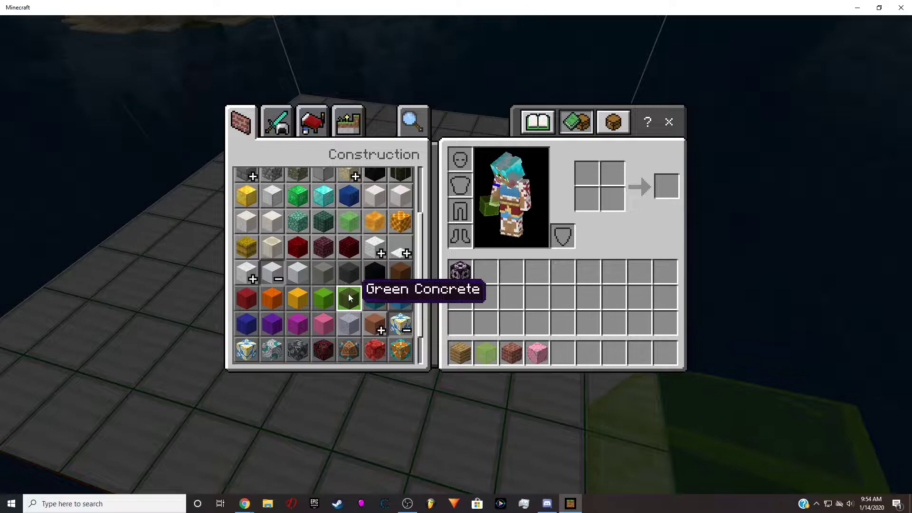
left_click(326, 275)
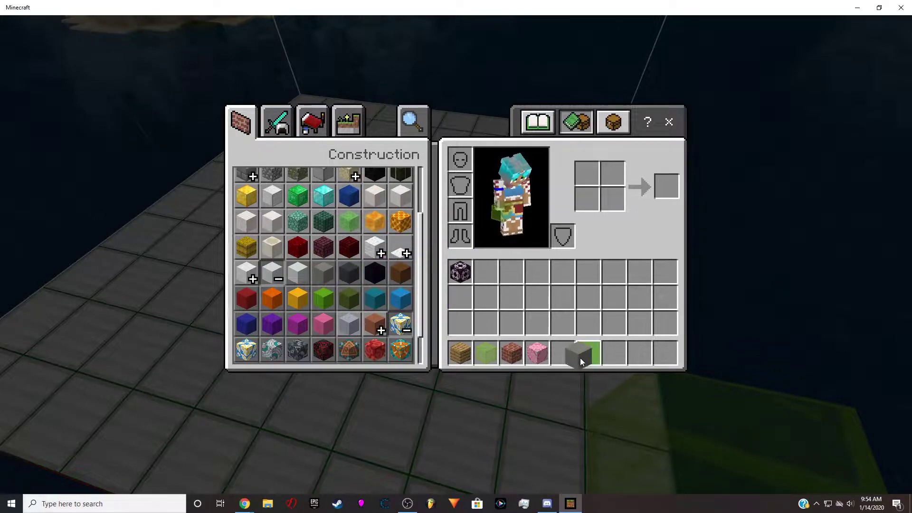
left_click(563, 352)
left_click(323, 220)
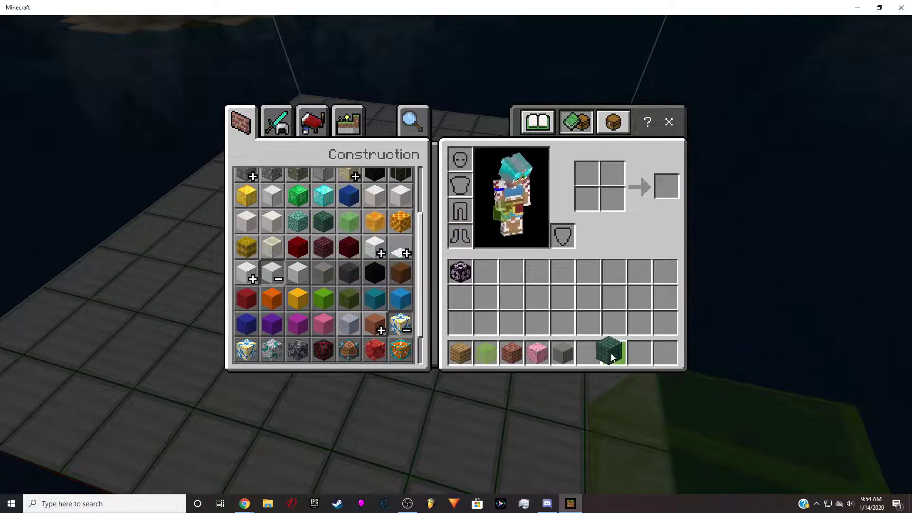
key("e")
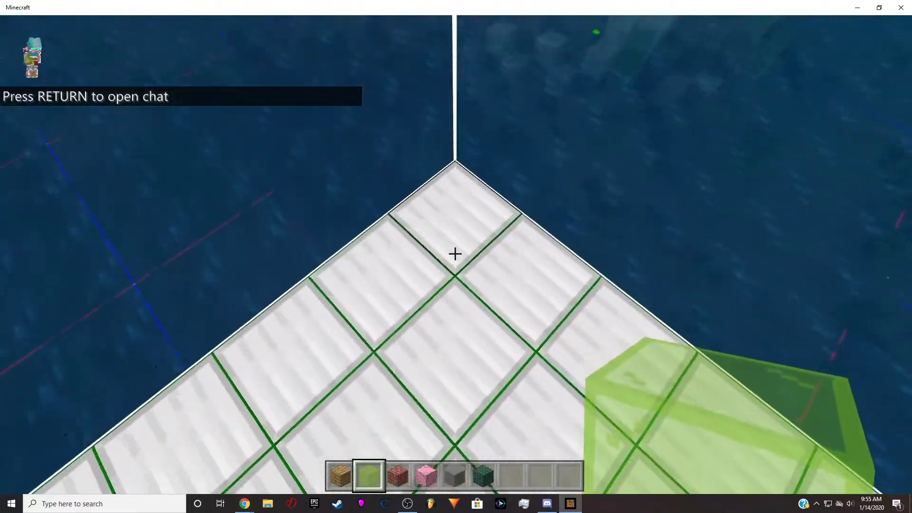
Start a random structure at the white platform's corner with lime stained glass, brick, pink glazed terracotta and light gray concrete blocks.
right_click(455, 253)
key("3")
right_click(454, 253)
key("4")
right_click(455, 253)
right_click(455, 254)
key("3")
right_click(455, 254)
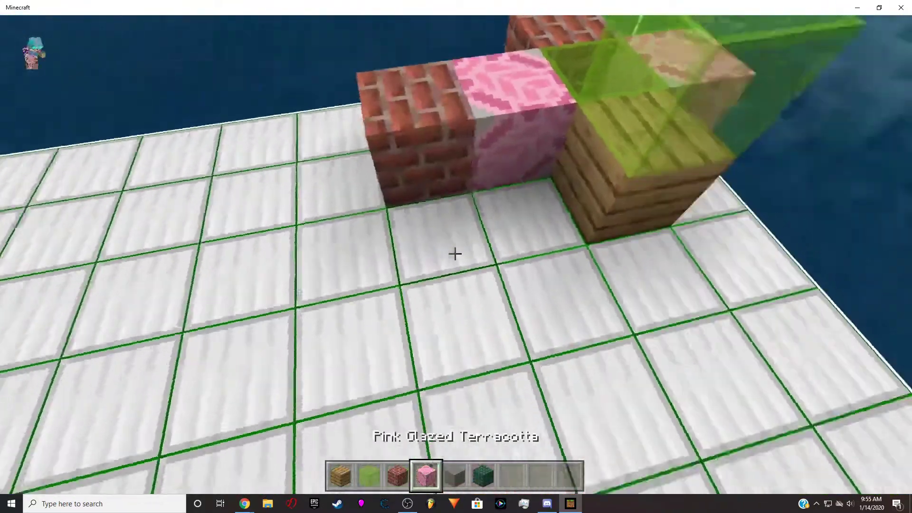
key("5")
right_click(454, 254)
key("2")
key("5")
key("2")
right_click(455, 254)
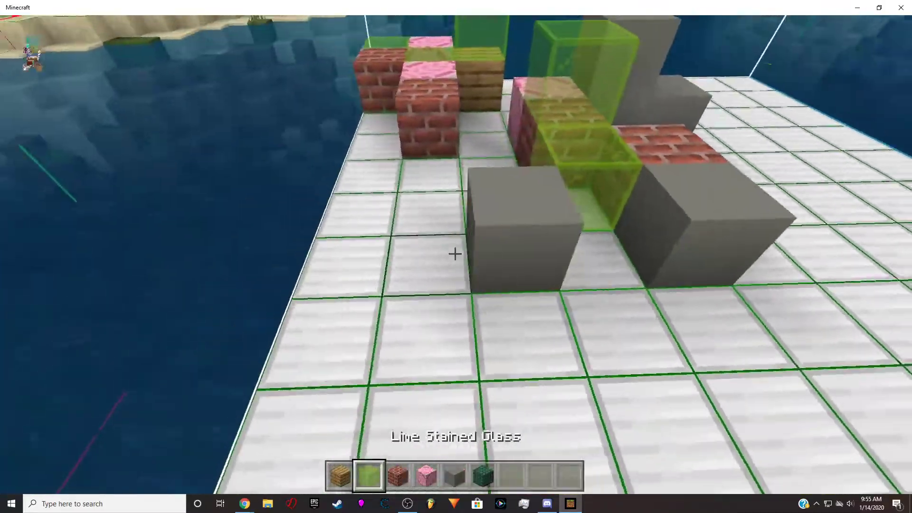
Extend the random structure across the platform with pink glazed terracotta, light gray concrete and dark prismarine blocks.
key("4")
right_click(455, 253)
key("5")
right_click(454, 253)
key("6")
right_click(455, 253)
right_click(455, 253)
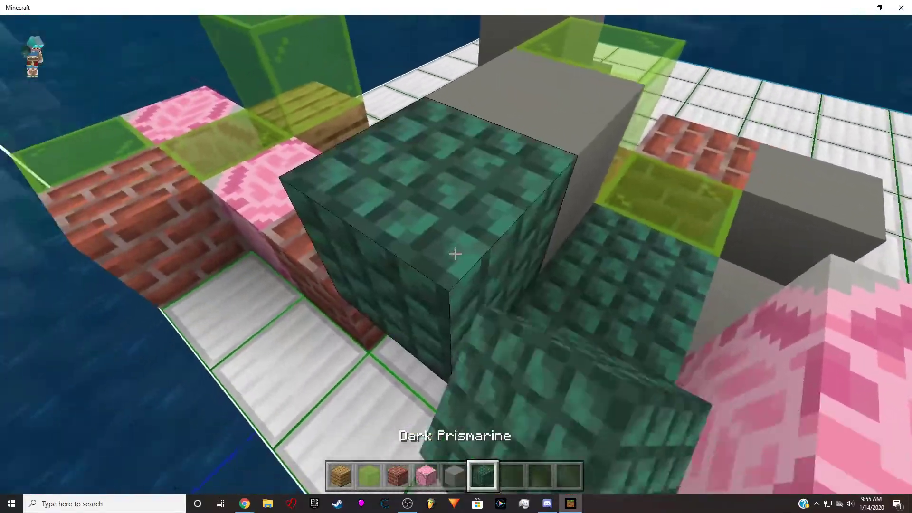
right_click(455, 253)
key("5")
right_click(455, 254)
key("6")
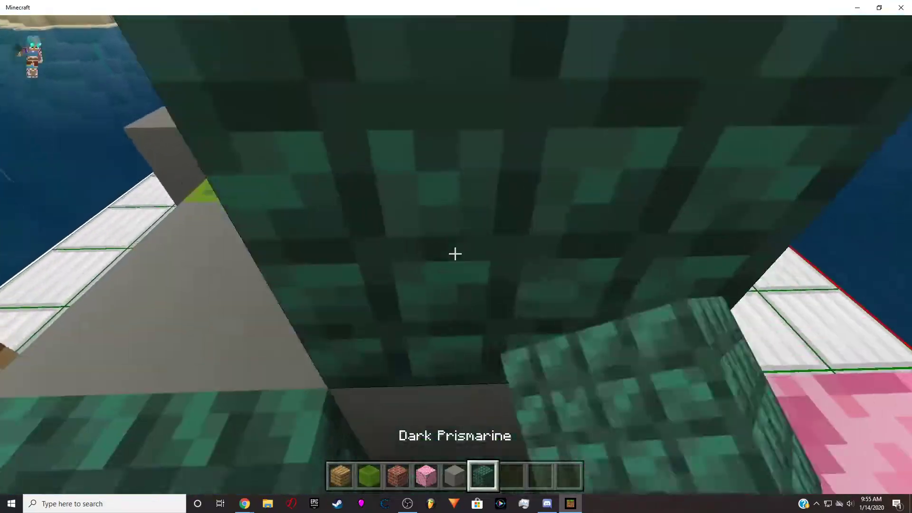
right_click(454, 253)
Fill out and stack the platform's structure higher with more mixed blocks, including light gray concrete, lime stained glass and dark prismarine.
key("5")
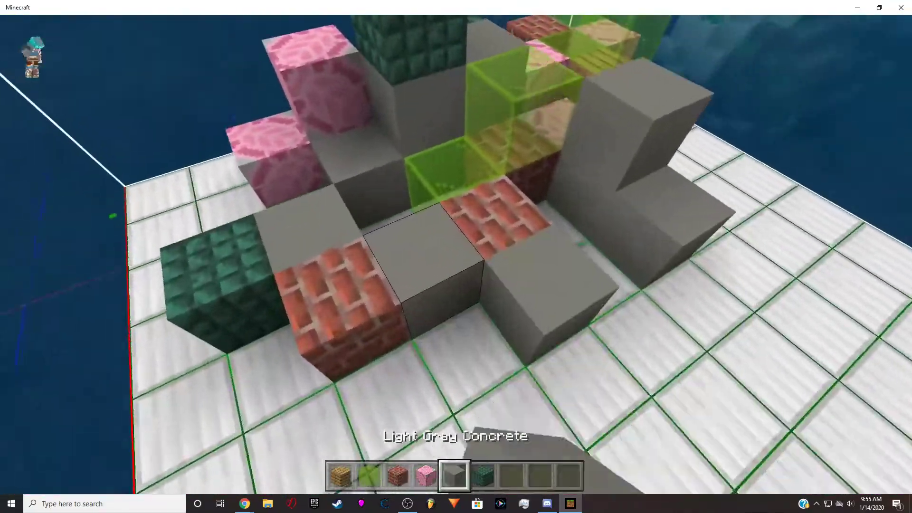
key("7")
key("5")
right_click(455, 253)
key("1")
key("2")
right_click(454, 253)
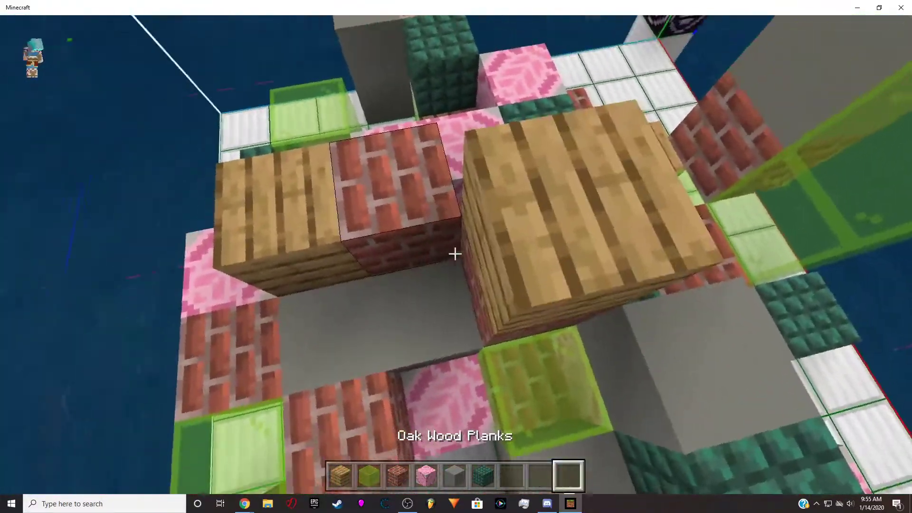
scroll(454, 253, "down", 6)
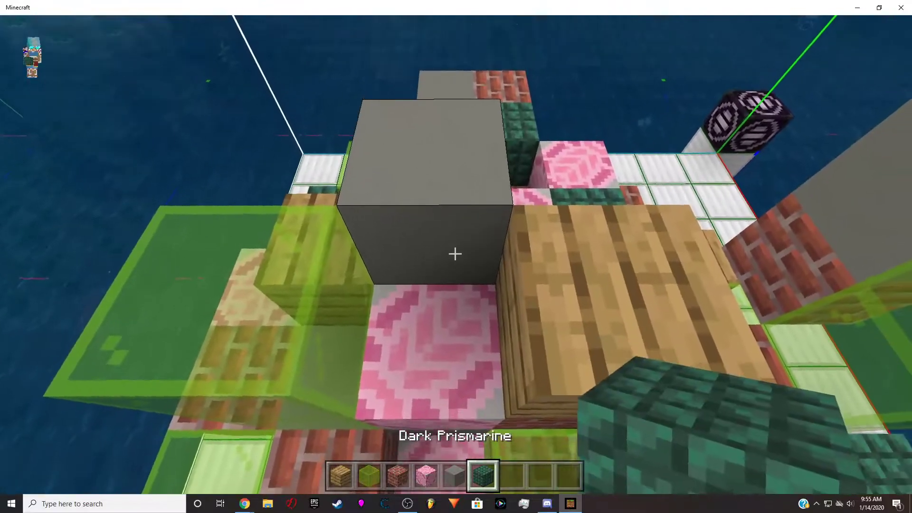
key("s")
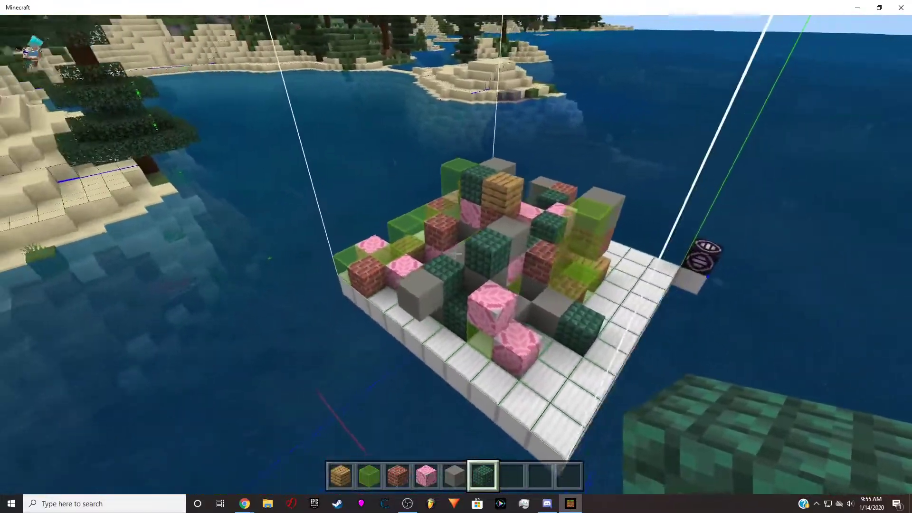
Inspect the mixed-block structure on the white platform from several sides, along with the structure block and its bounding box.
key("d")
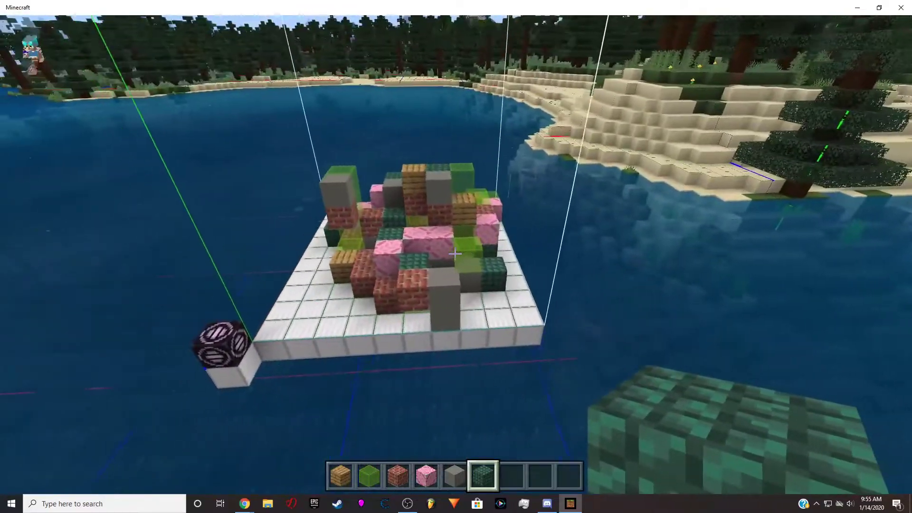
key("d")
scroll(454, 254, "down", 1)
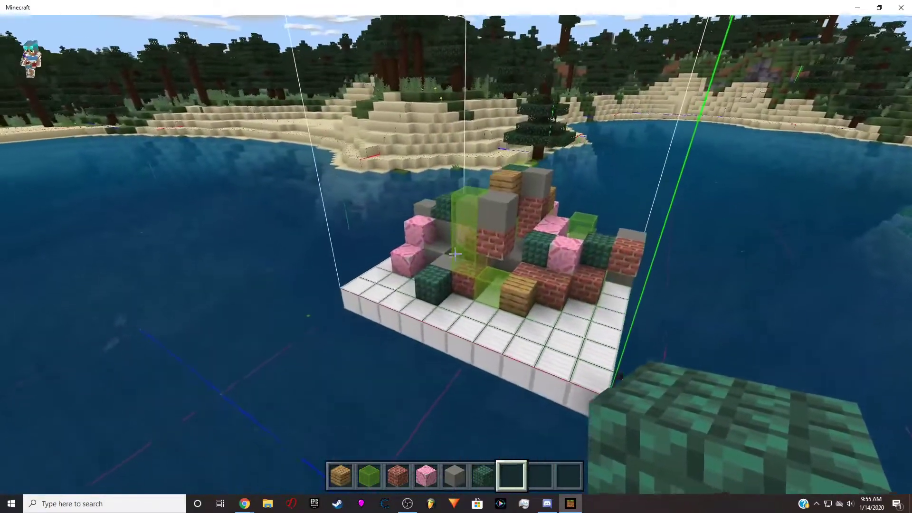
scroll(455, 253, "down", 1)
key("w")
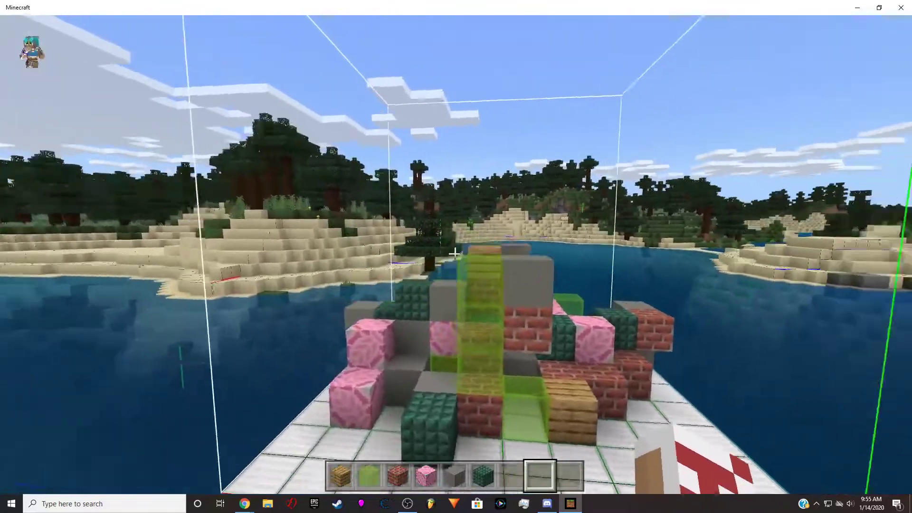
key("space")
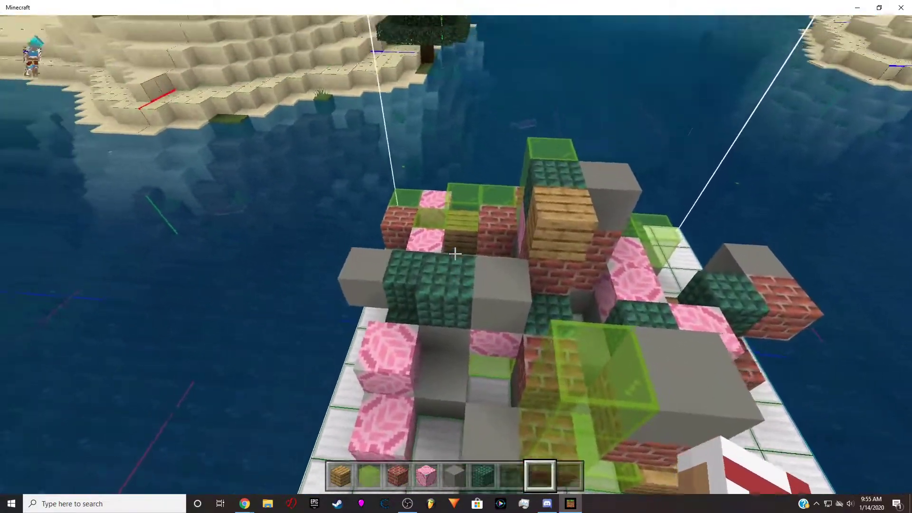
key("s")
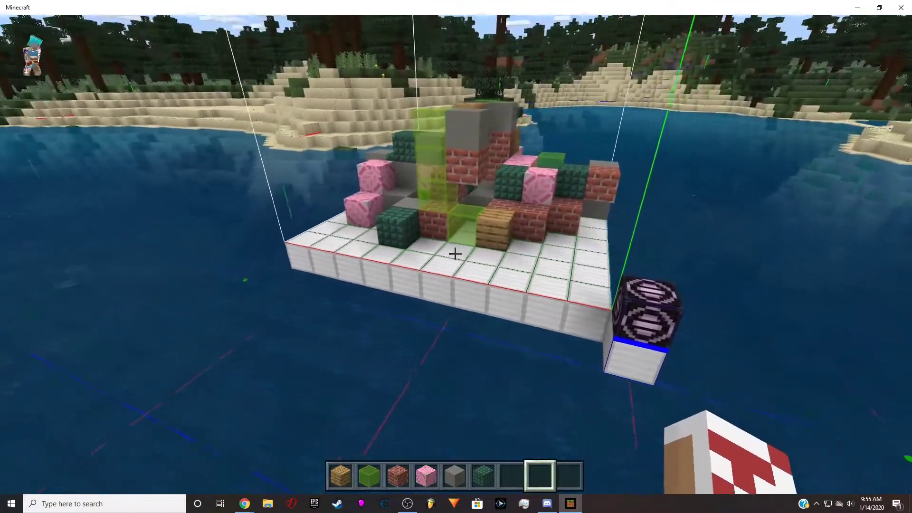
key("d")
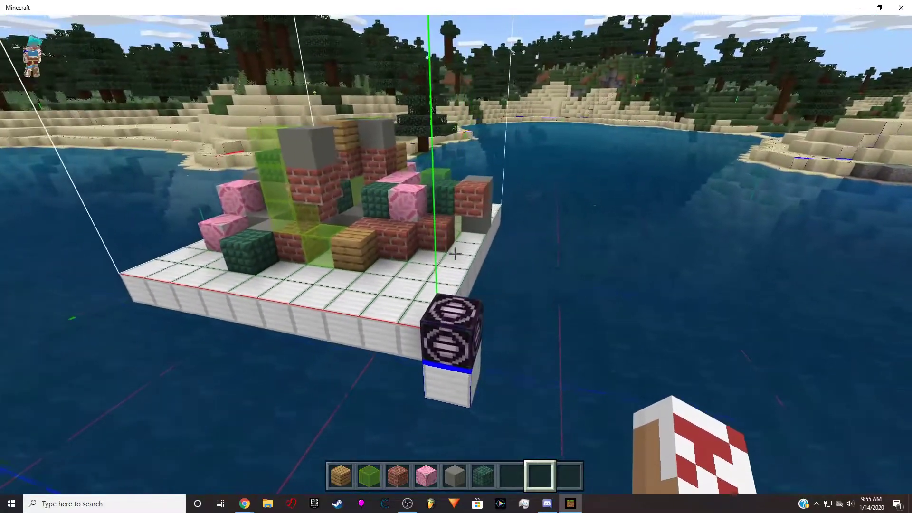
key("w")
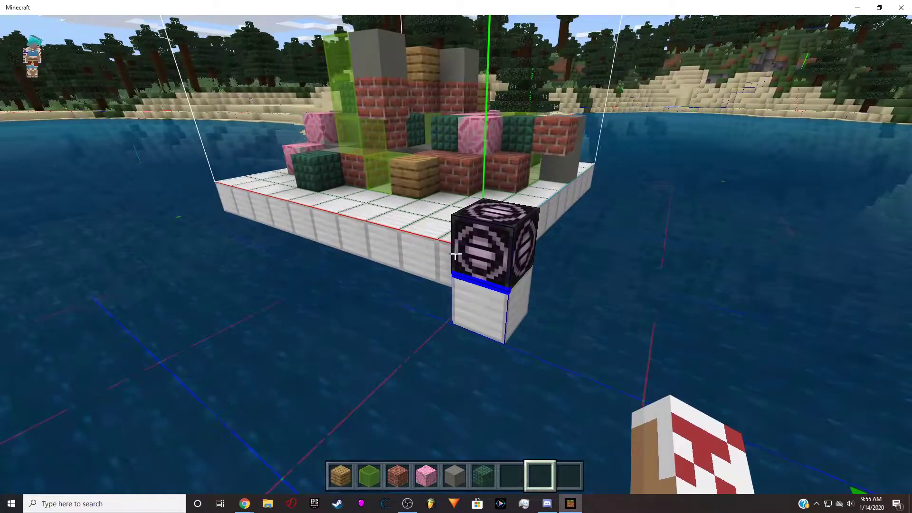
key("a")
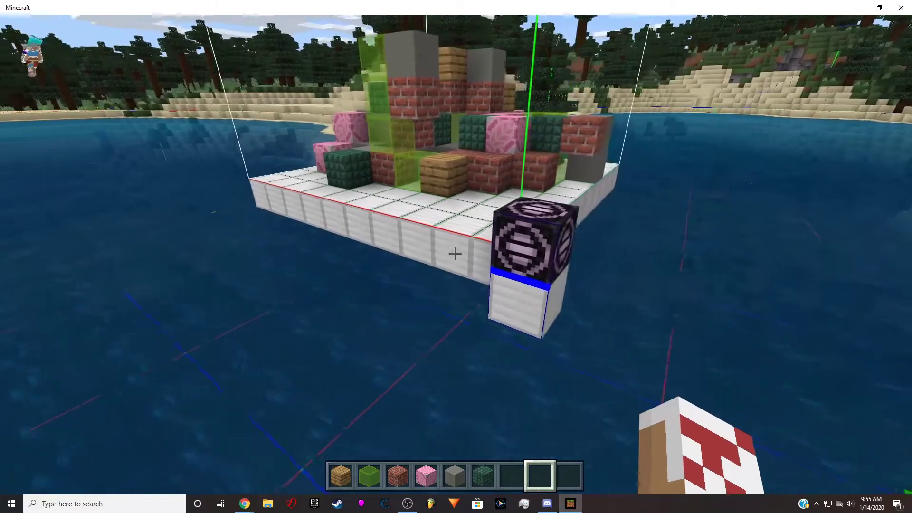
key("a")
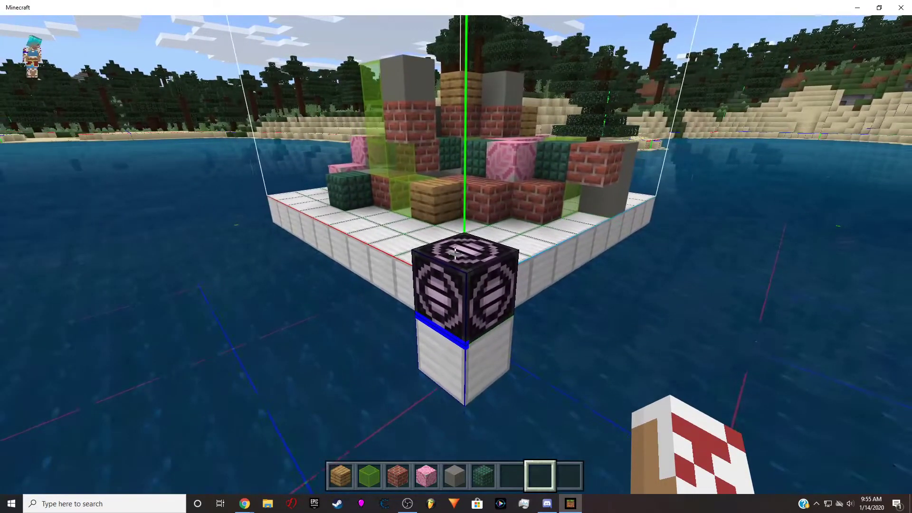
key("s")
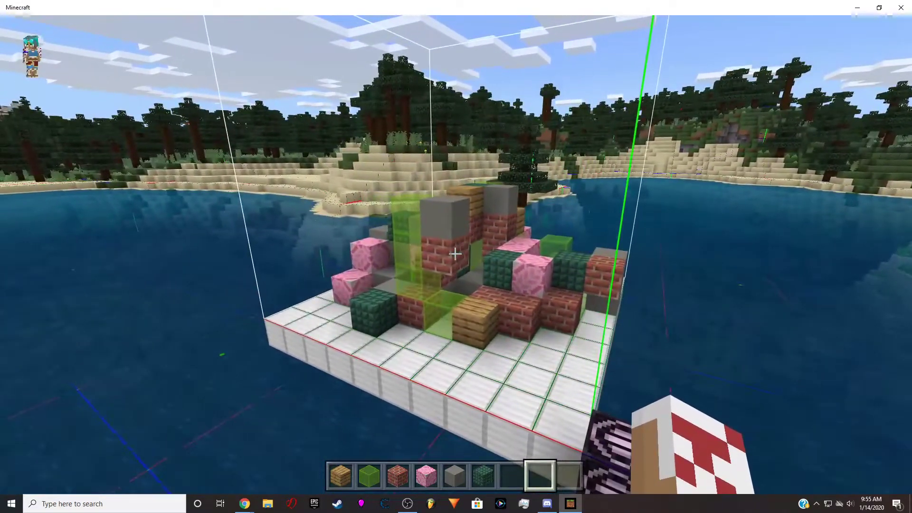
key("d")
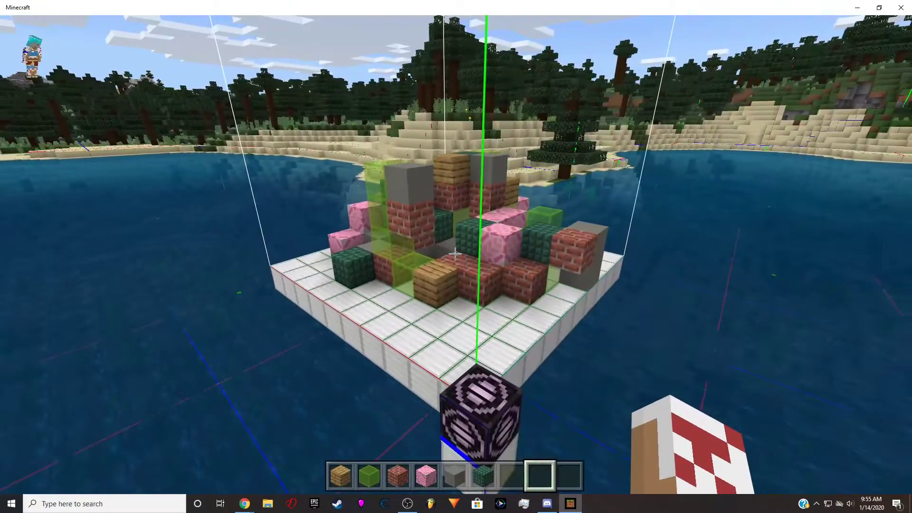
key("w")
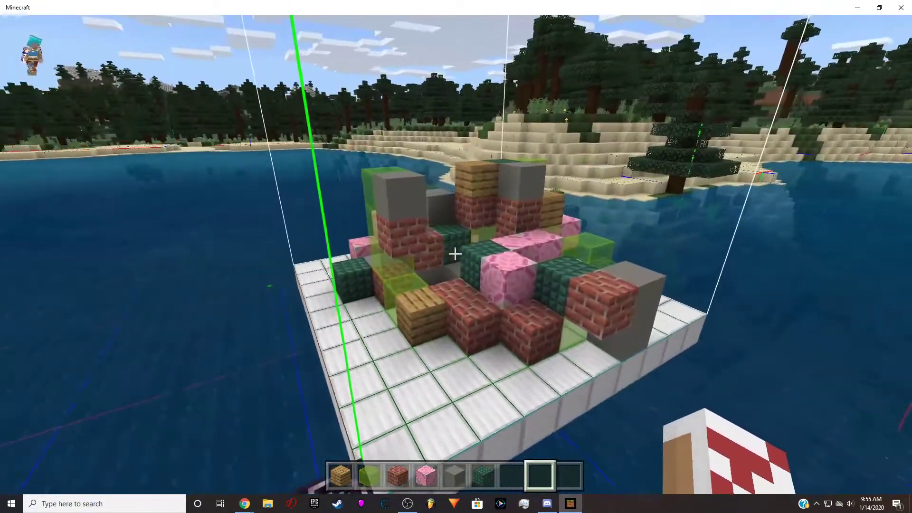
Open the structure block at the platform's corner and switch its mode from 3D Export to Save.
key("s")
right_click(455, 254)
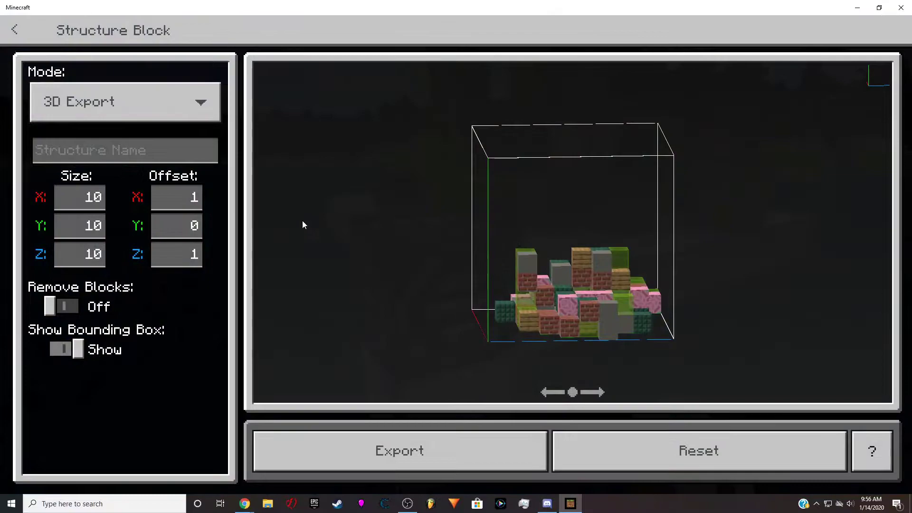
left_click(129, 97)
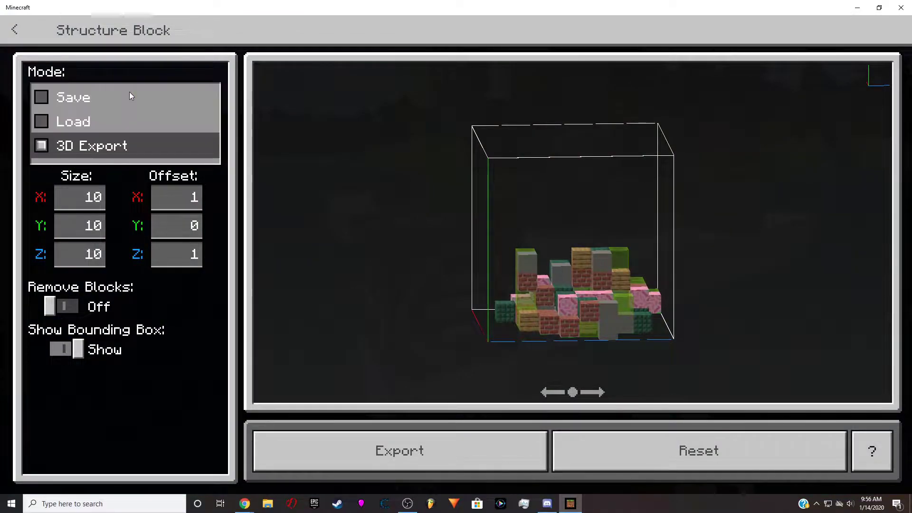
left_click(101, 98)
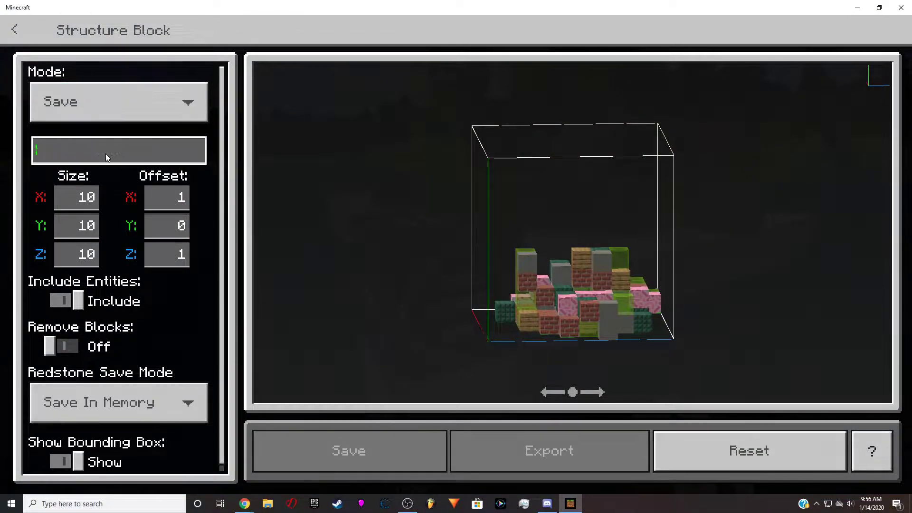
Name the structure "transfer 1" and save it with the structure block.
left_click(372, 158)
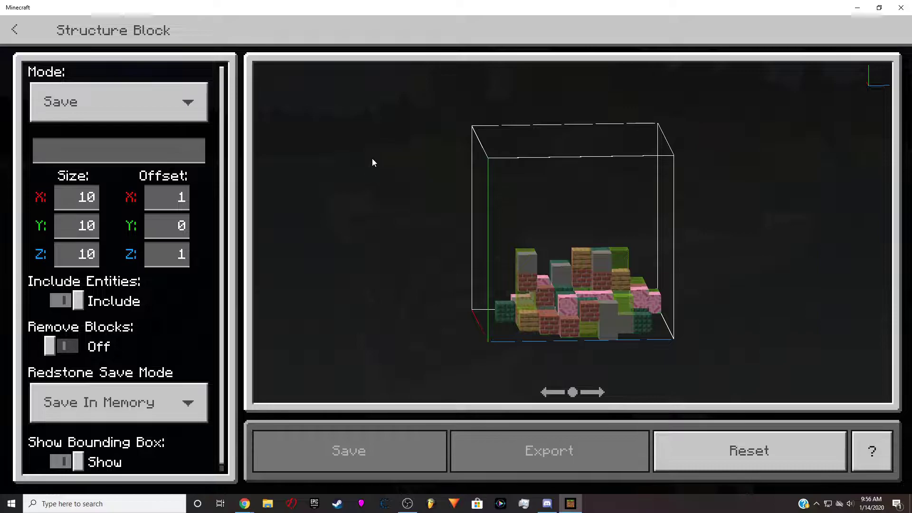
type("trans")
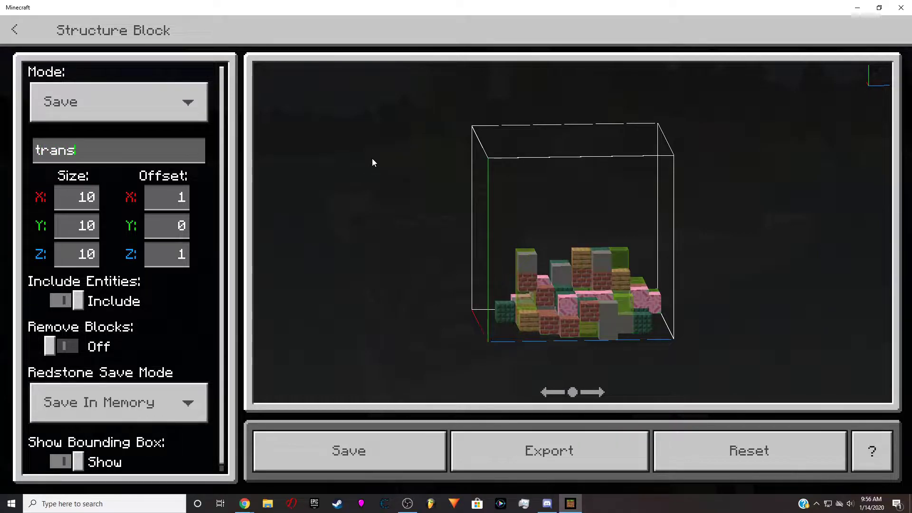
type("fer 1")
key("Left")
left_click(116, 149)
left_click(361, 443)
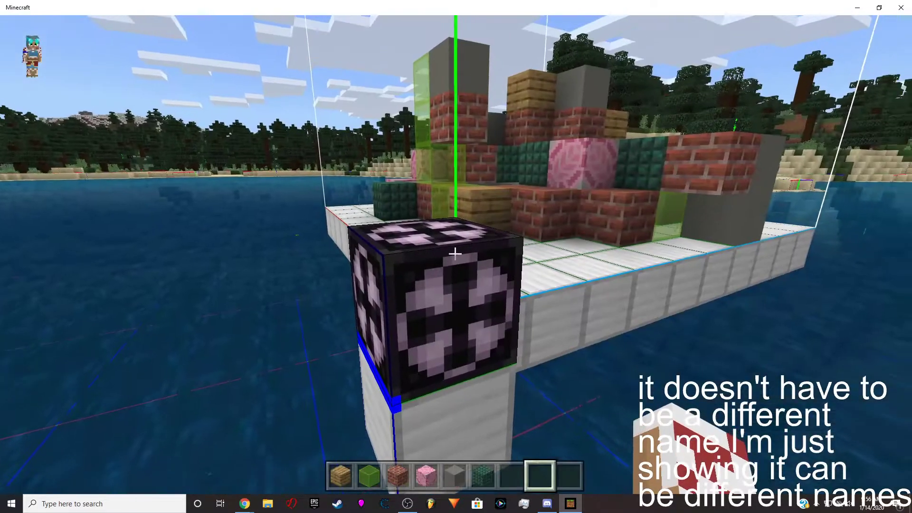
Save and quit the "structure from world" world.
key("Escape")
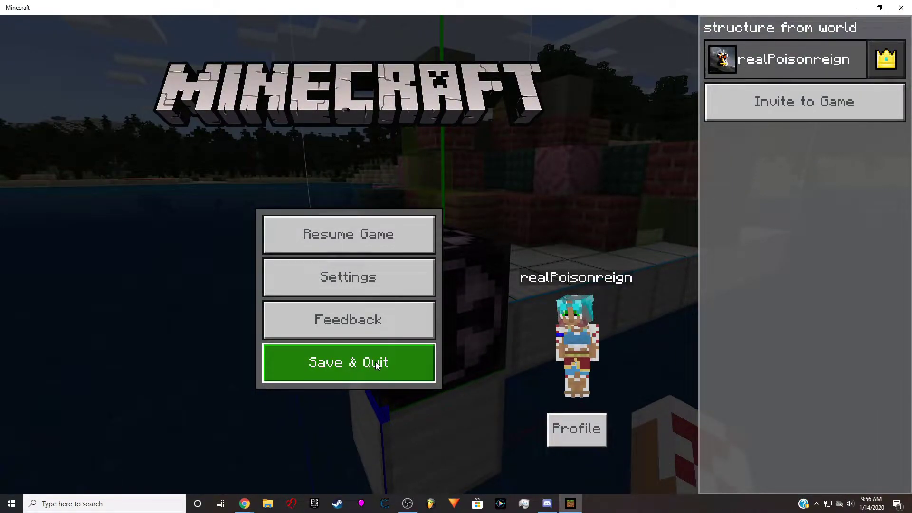
left_click(416, 369)
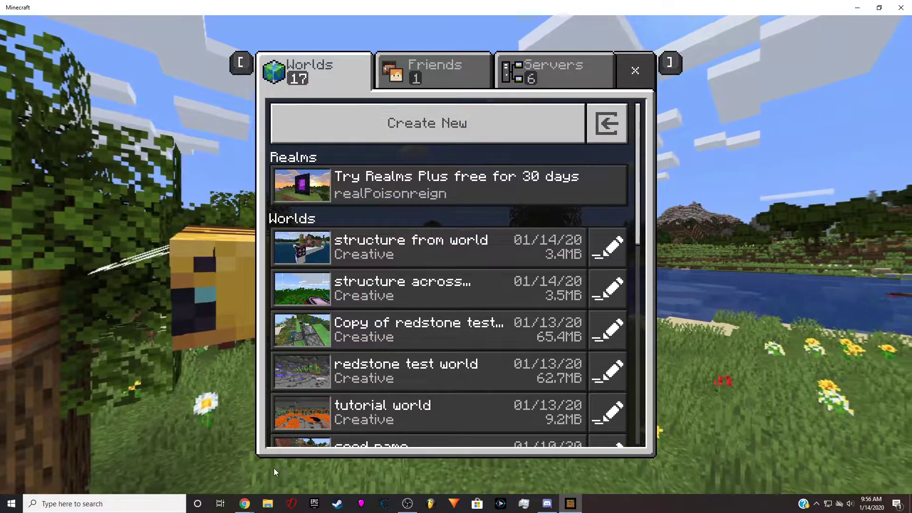
View the Universal Minecraft Editor website in Chrome, and minimize the open windows to reach the desktop.
mouse_move(244, 506)
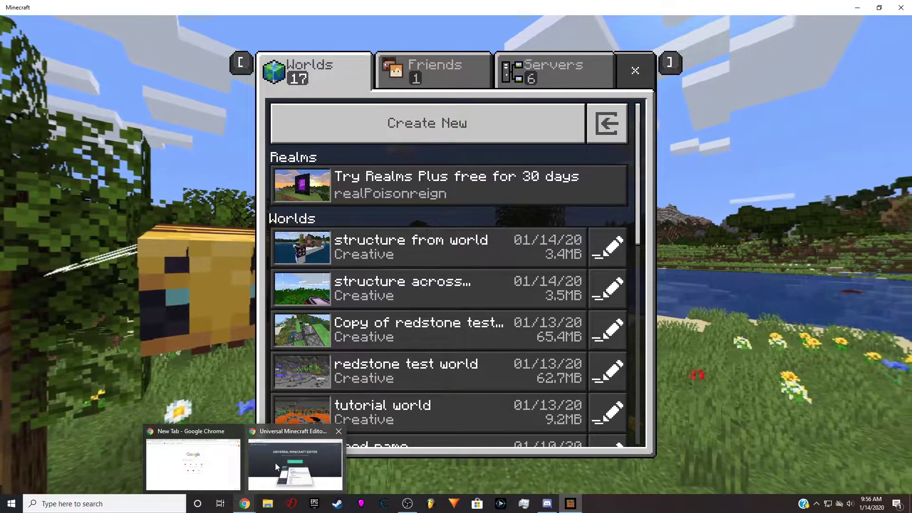
left_click(275, 462)
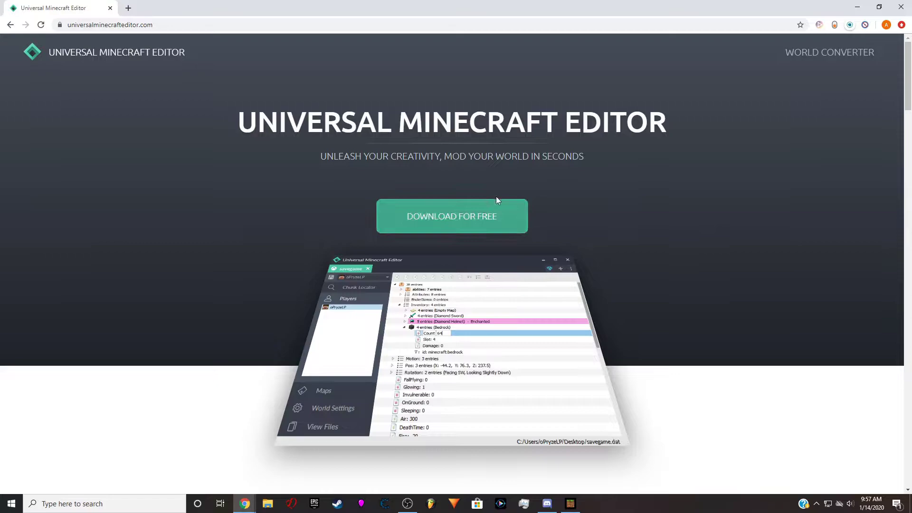
left_click(859, 13)
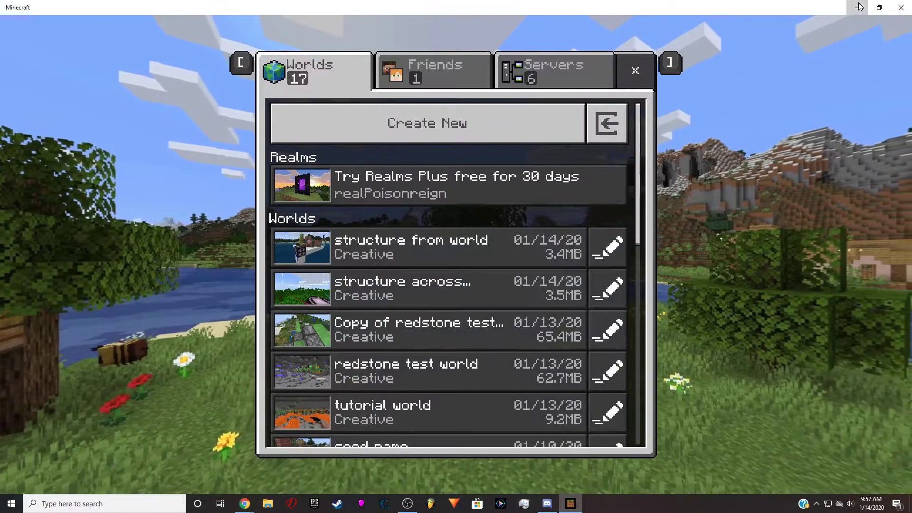
left_click(858, 13)
left_click(858, 13)
left_click(856, 6)
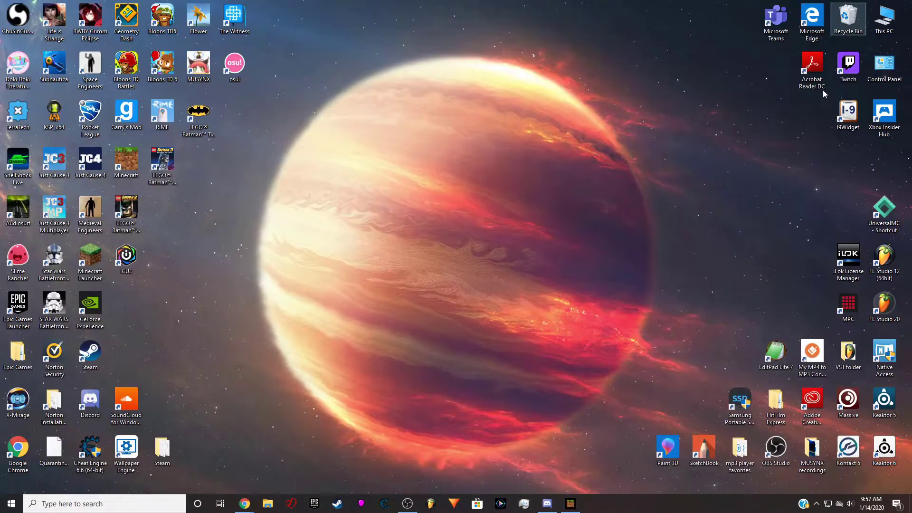
Launch Universal Minecraft Editor and open the Windows 10 world "structure from world".
double_click(881, 217)
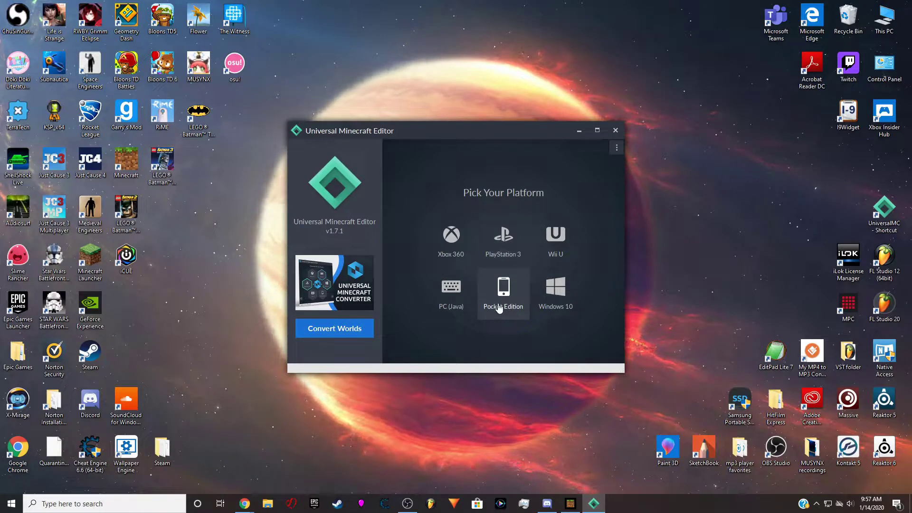
left_click(557, 291)
scroll(480, 245, "down", 5)
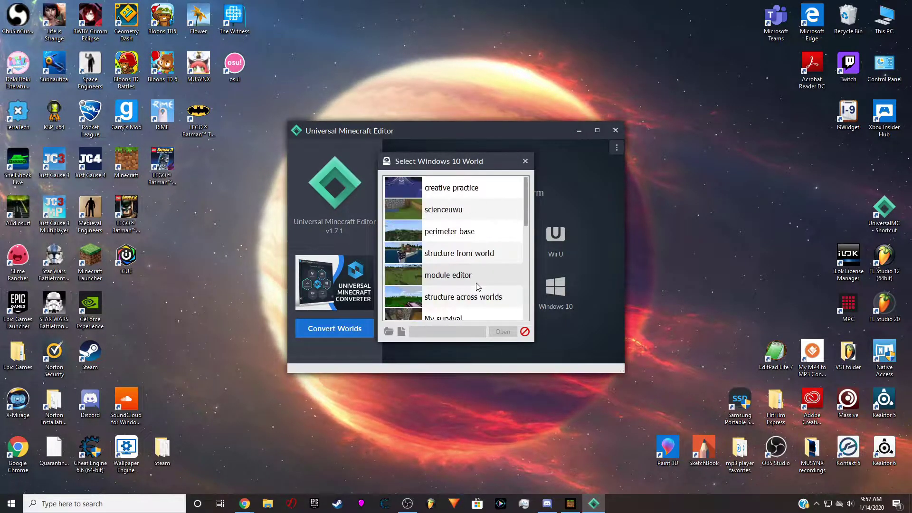
scroll(477, 286, "down", 10)
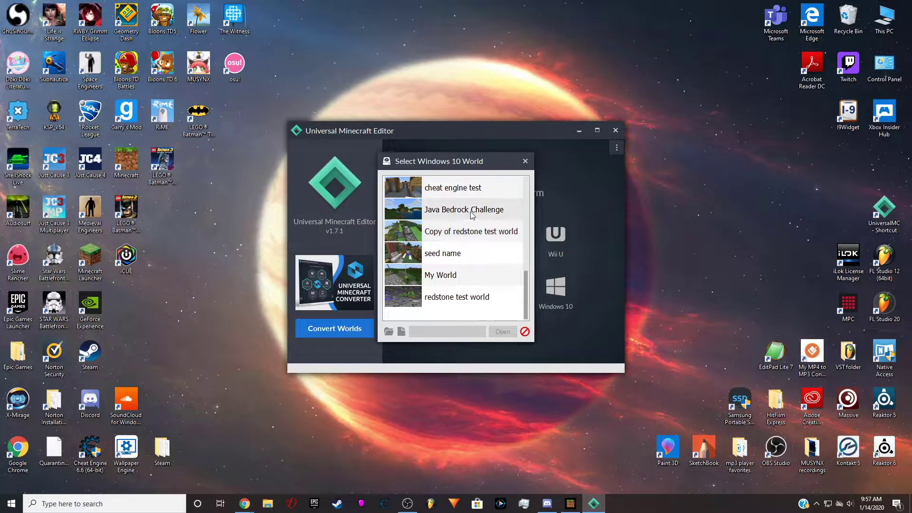
scroll(472, 279, "up", 5)
scroll(472, 278, "up", 2)
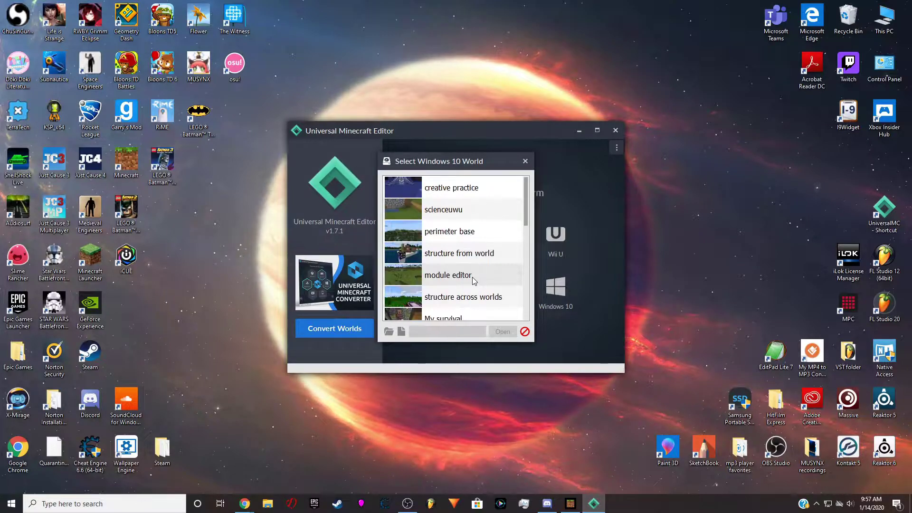
scroll(470, 251, "down", 3)
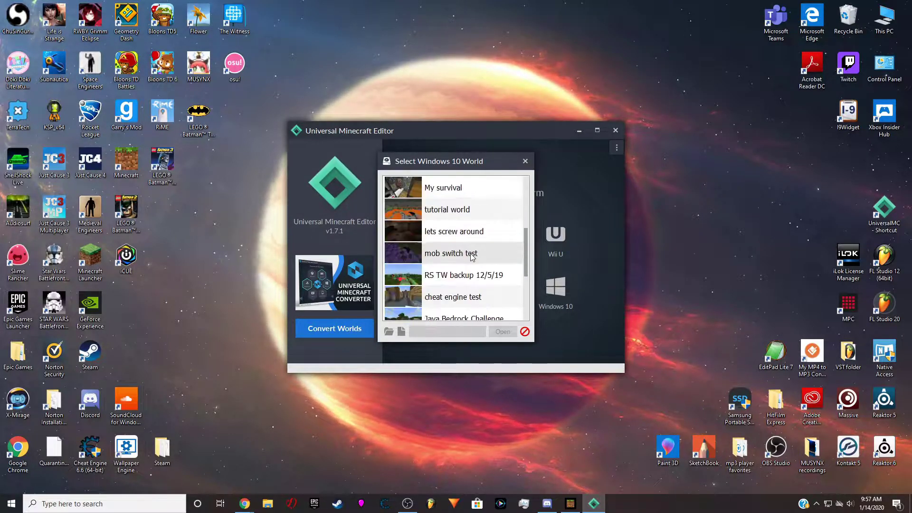
scroll(471, 257, "down", 3)
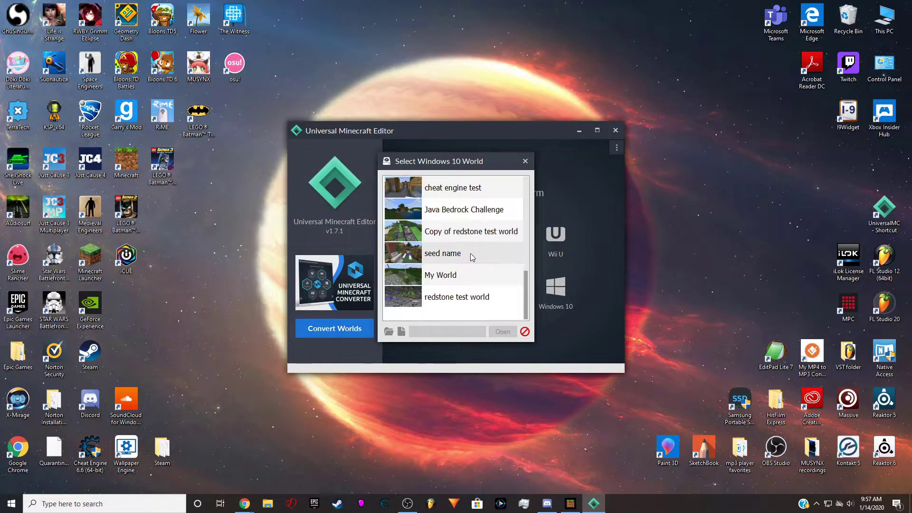
scroll(472, 257, "up", 2)
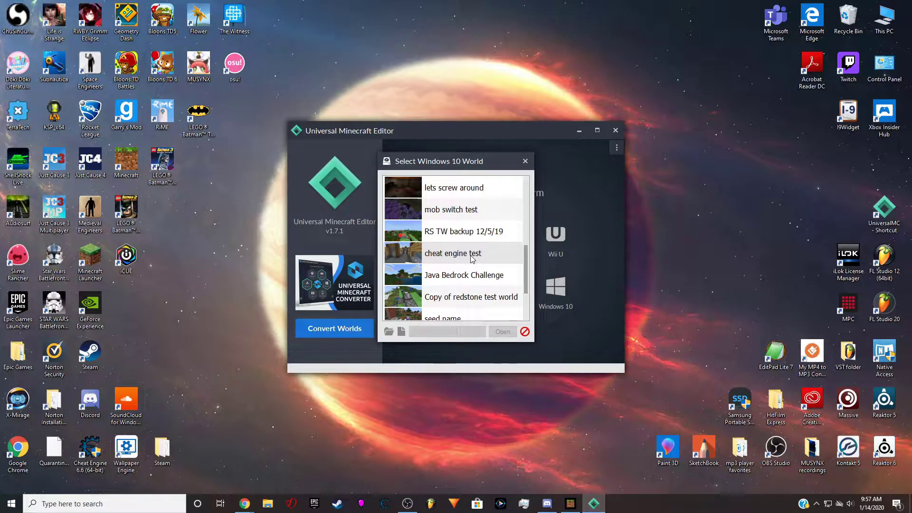
scroll(471, 257, "up", 3)
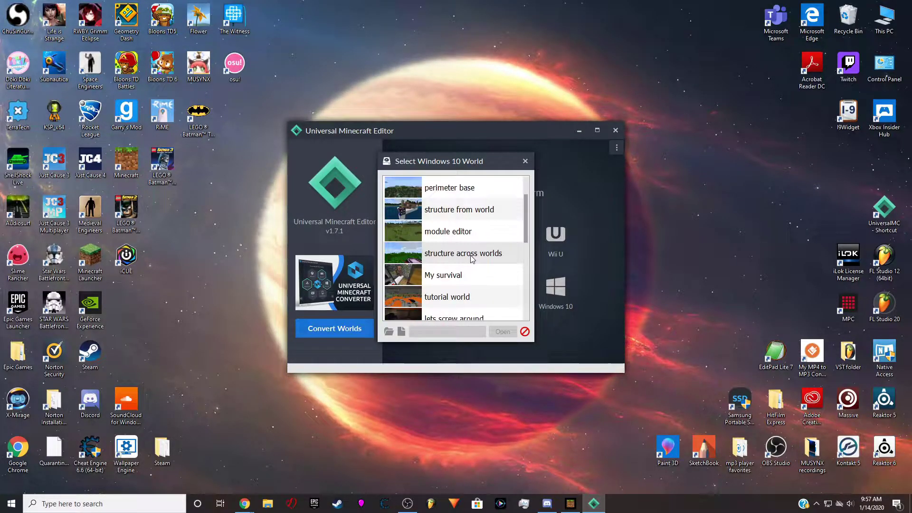
double_click(469, 212)
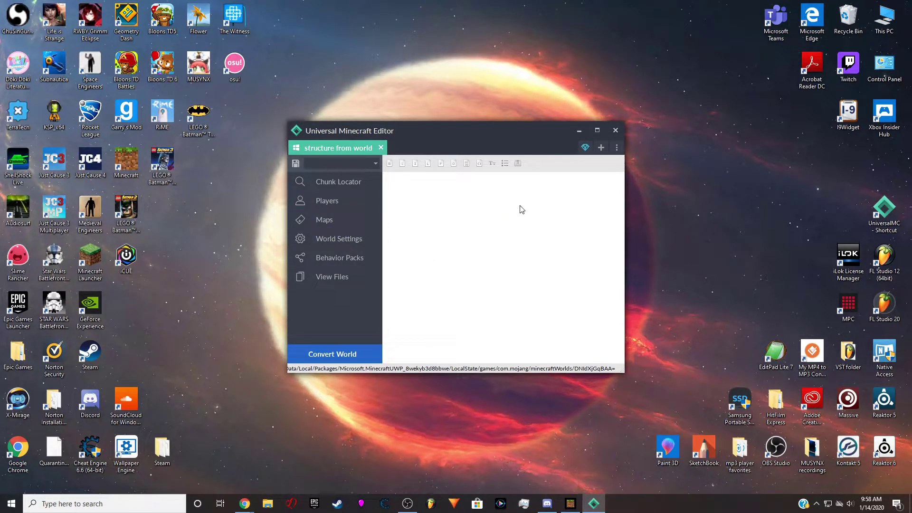
Open the Windows 10 world "structure across worlds" alongside the source world.
left_click(600, 149)
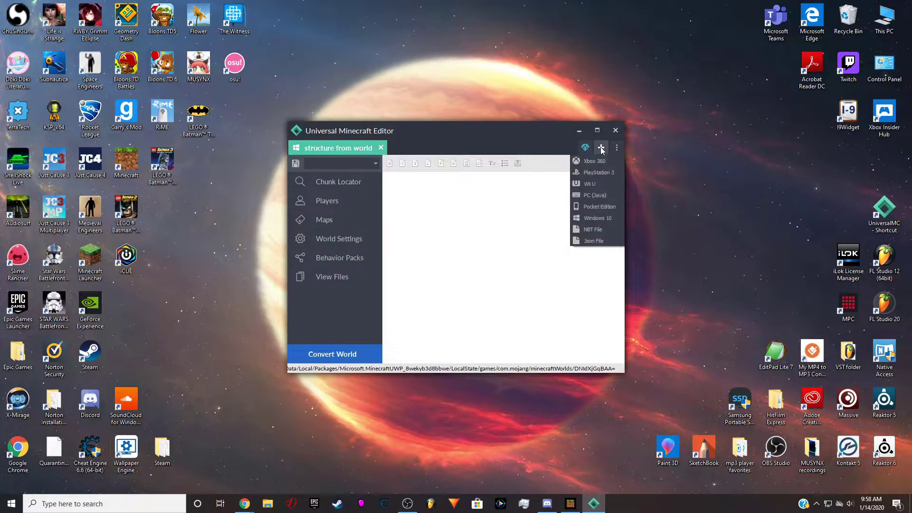
left_click(596, 218)
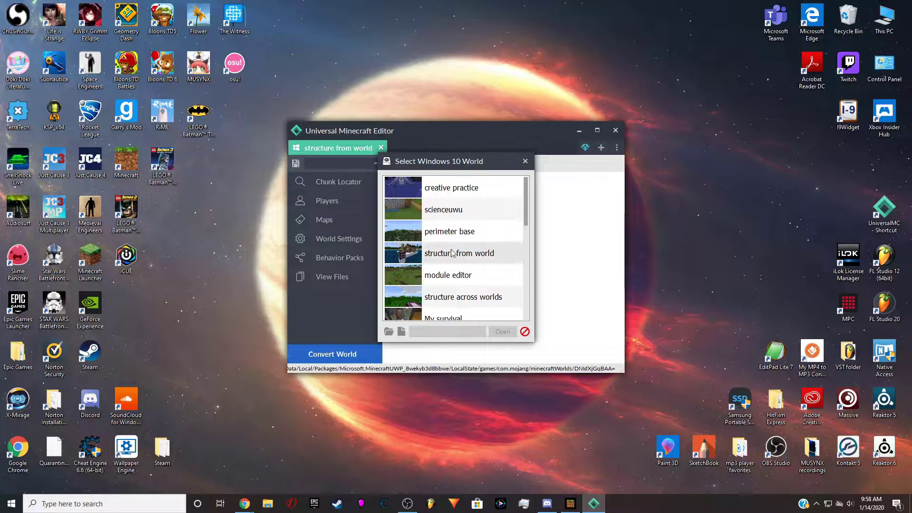
double_click(458, 299)
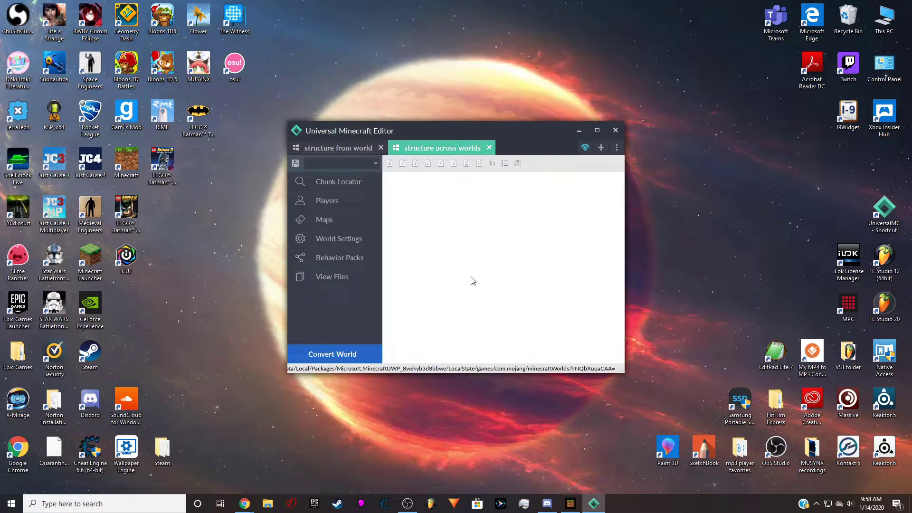
List the files of "structure from world" and expand its db folder to locate the structure template file.
left_click(348, 149)
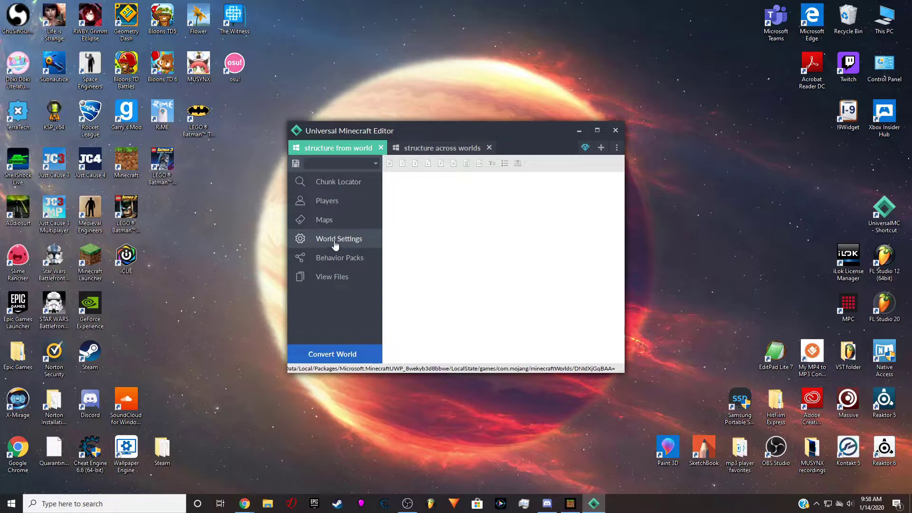
left_click(332, 275)
double_click(337, 291)
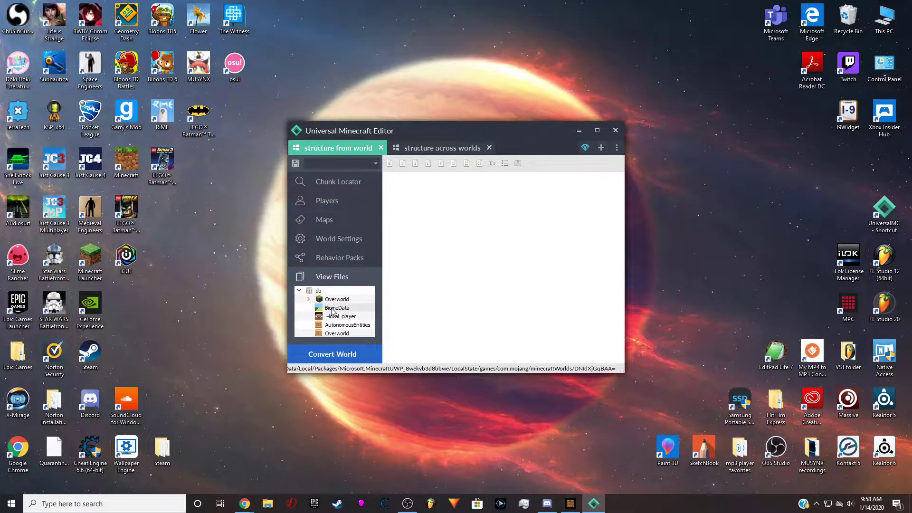
scroll(304, 320, "down", 5)
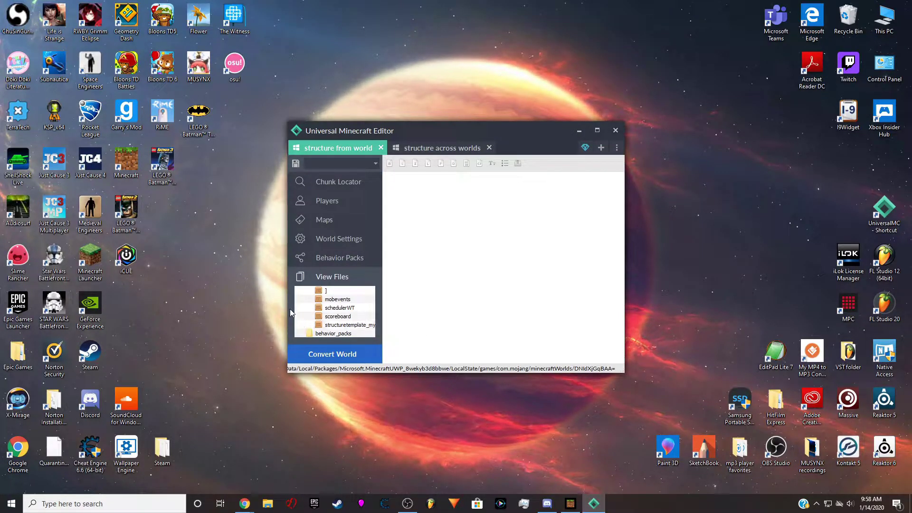
scroll(326, 304, "up", 2)
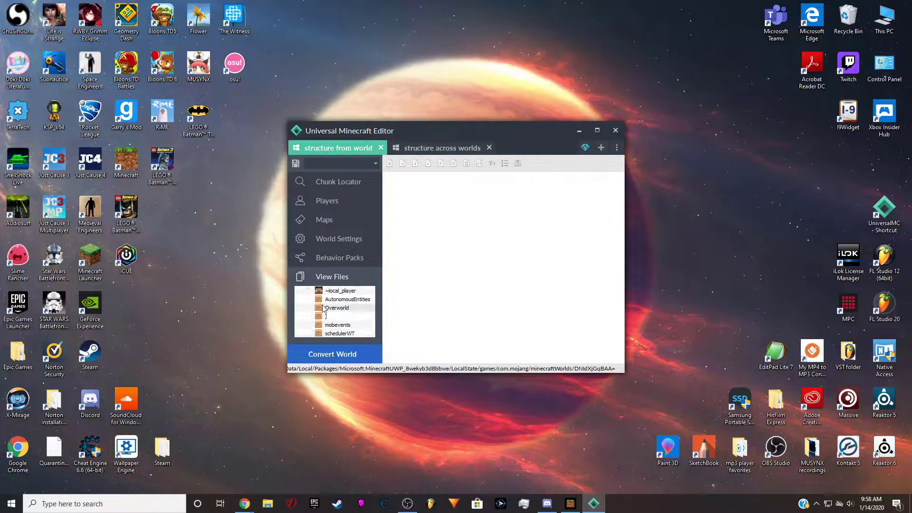
scroll(322, 305, "down", 2)
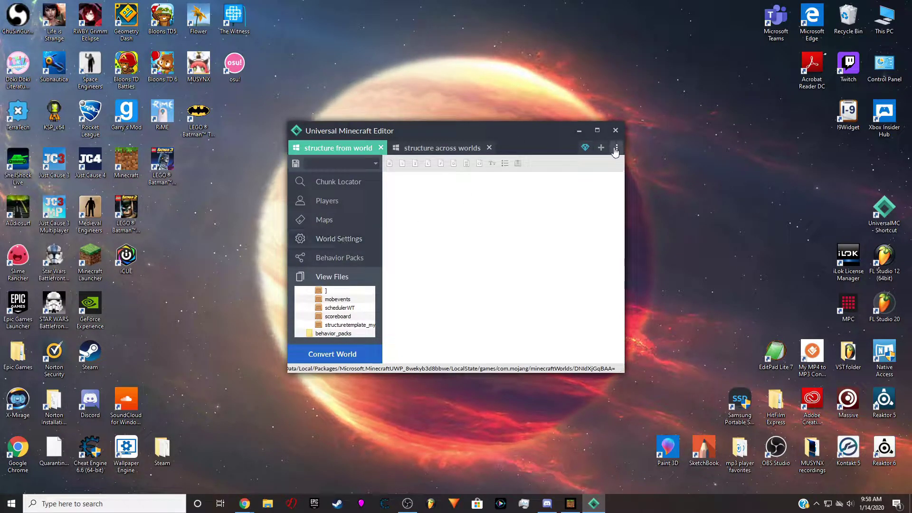
Open the Windows 10 world "redstone test world" as a further example.
left_click(601, 147)
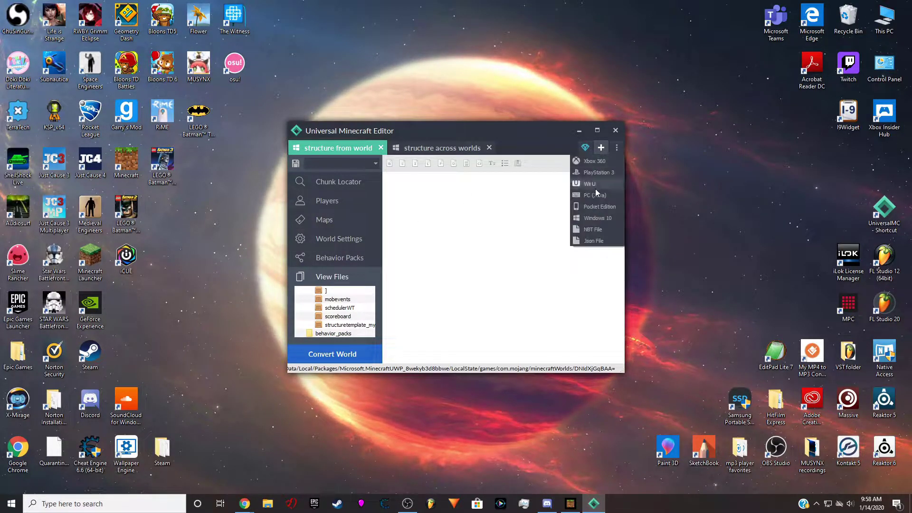
left_click(605, 220)
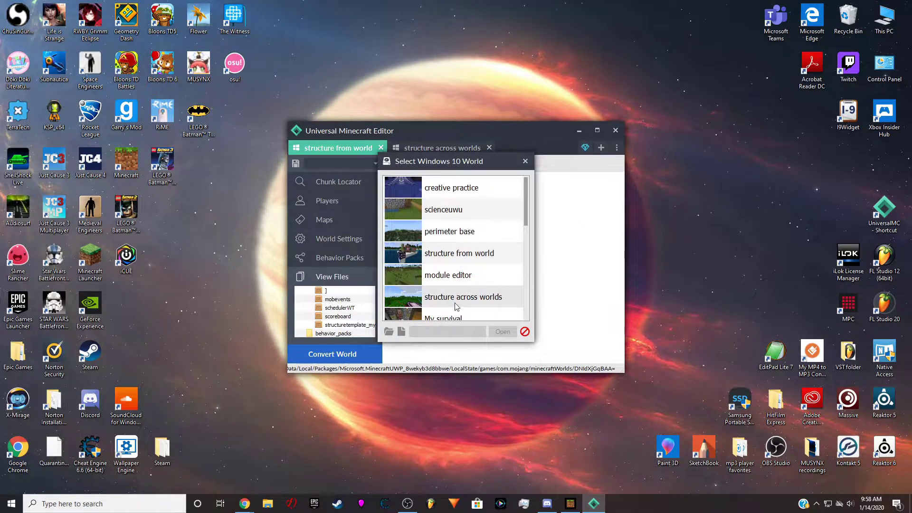
scroll(463, 290, "down", 3)
scroll(465, 303, "down", 3)
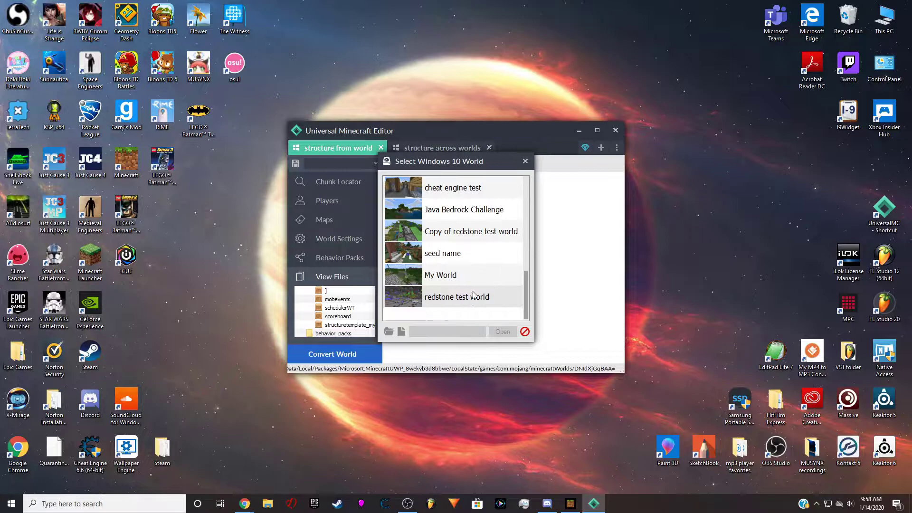
left_click(479, 233)
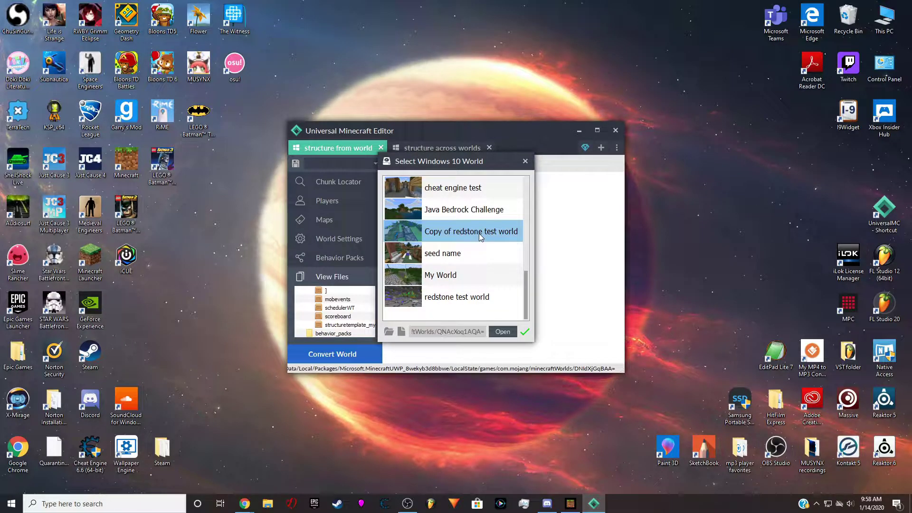
left_click(469, 300)
left_click(502, 332)
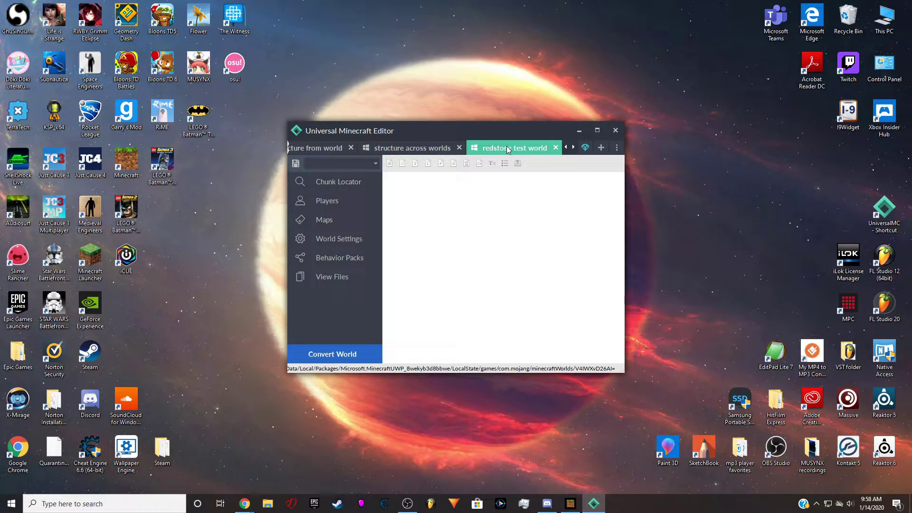
Examine the structure template files in the db folder of "redstone test world", and close that world.
left_click(323, 277)
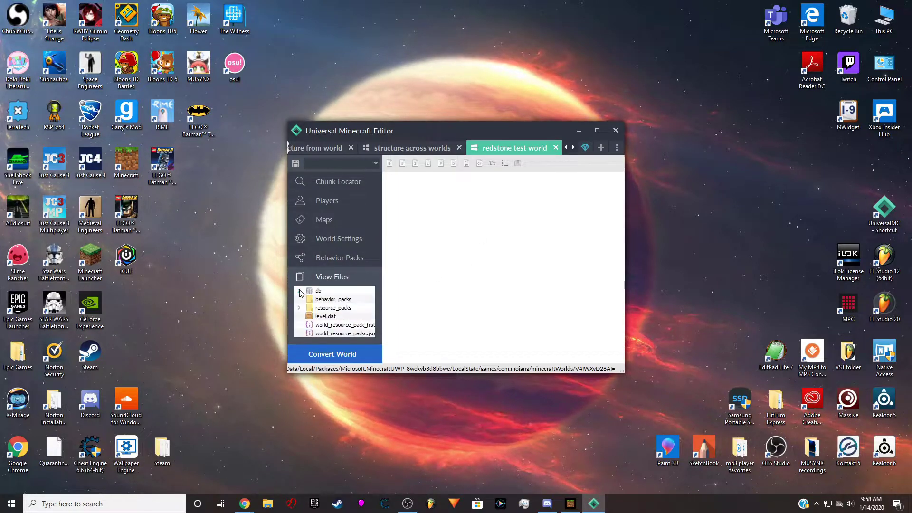
left_click(300, 291)
scroll(326, 319, "down", 4)
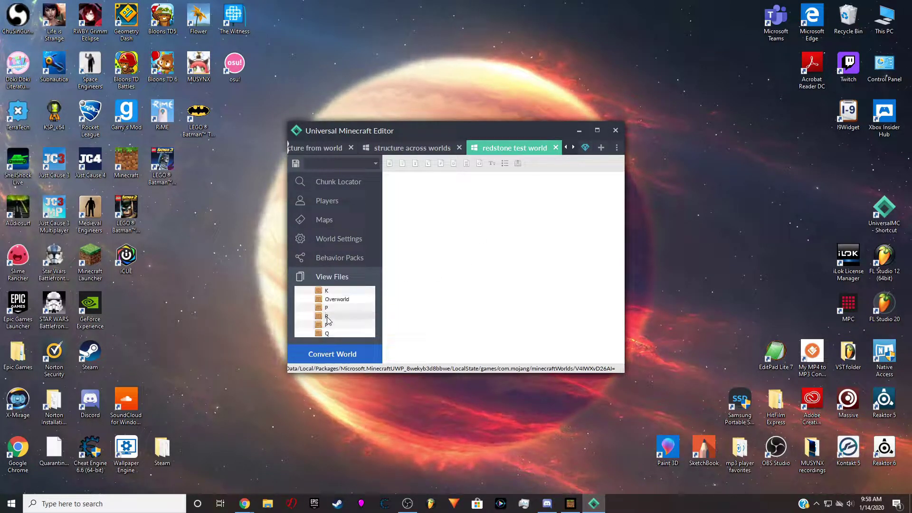
scroll(327, 319, "down", 10)
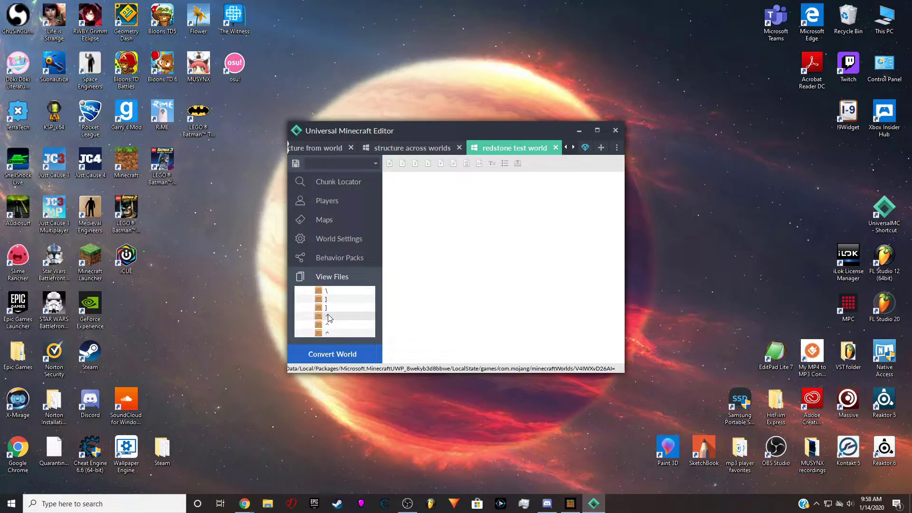
scroll(328, 317, "down", 6)
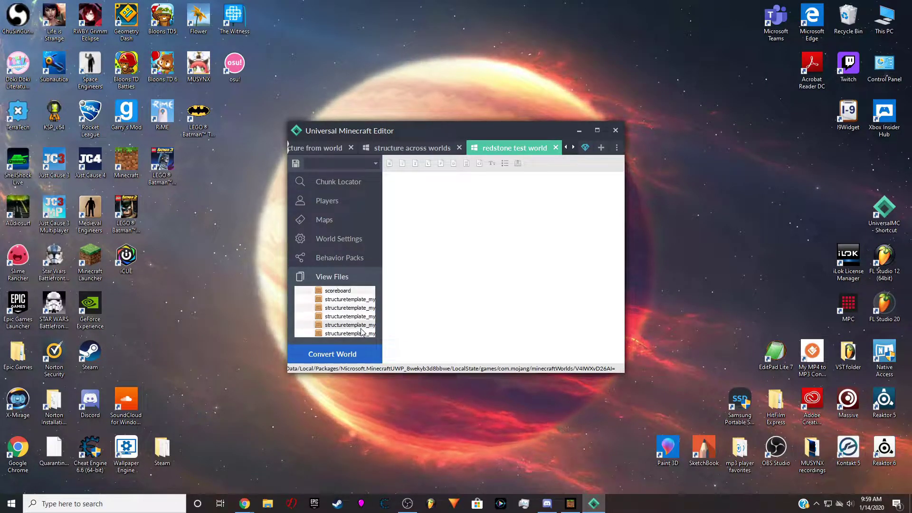
scroll(359, 325, "down", 10)
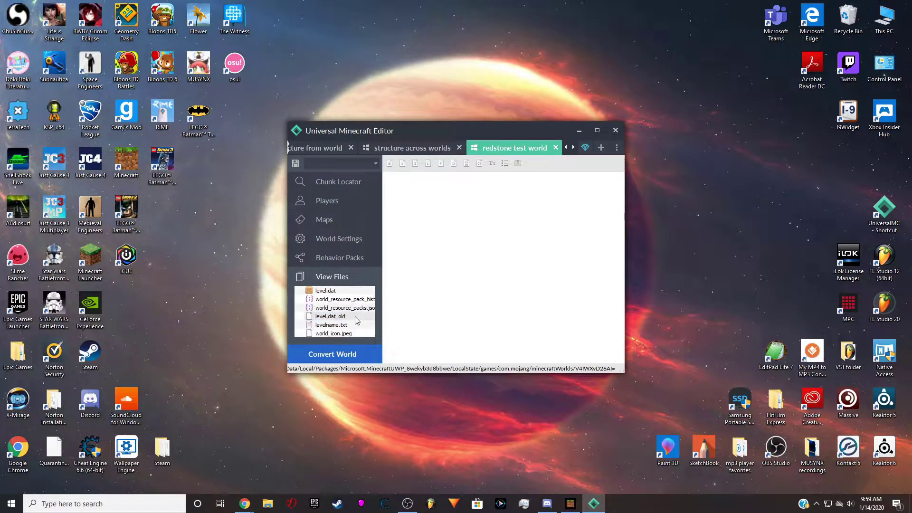
scroll(356, 320, "up", 5)
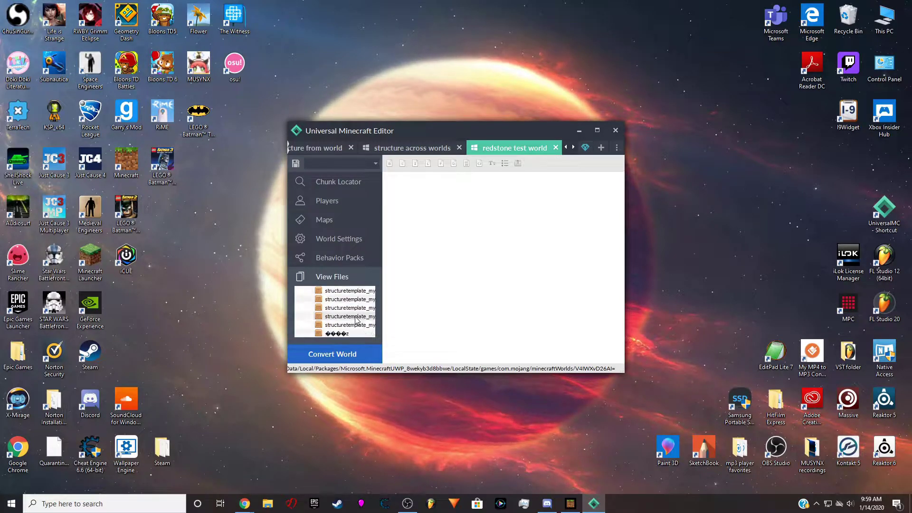
scroll(338, 312, "down", 4)
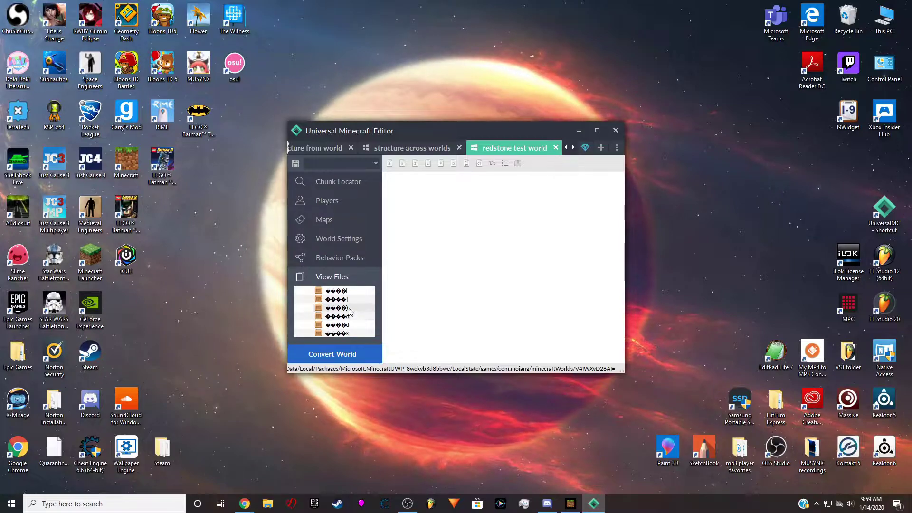
scroll(350, 322, "down", 3)
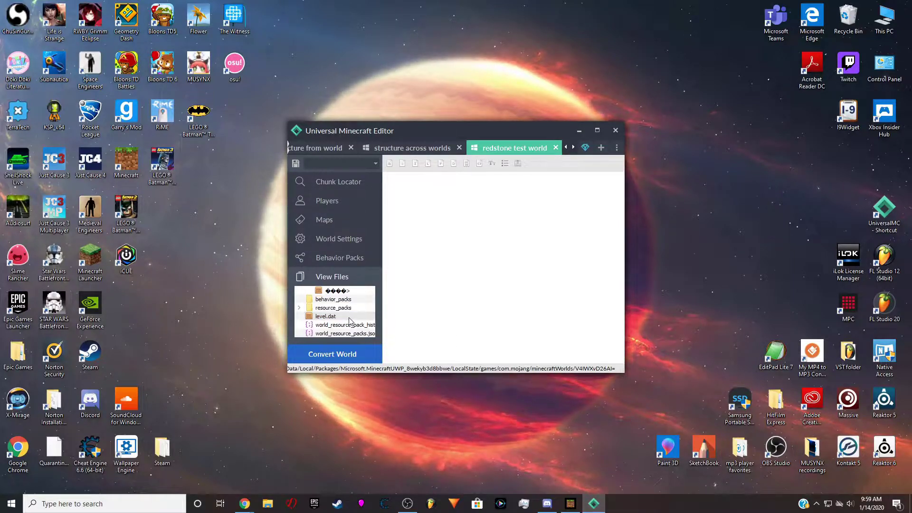
scroll(347, 317, "up", 3)
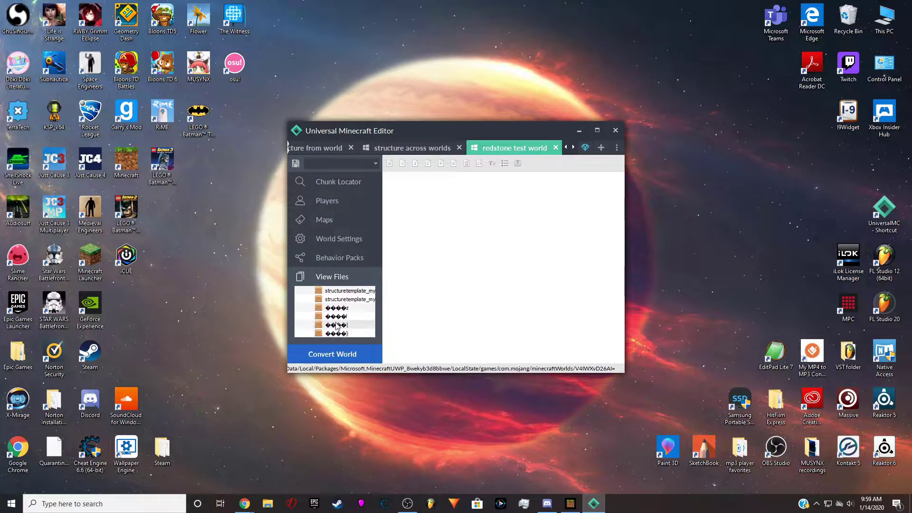
scroll(337, 323, "up", 2)
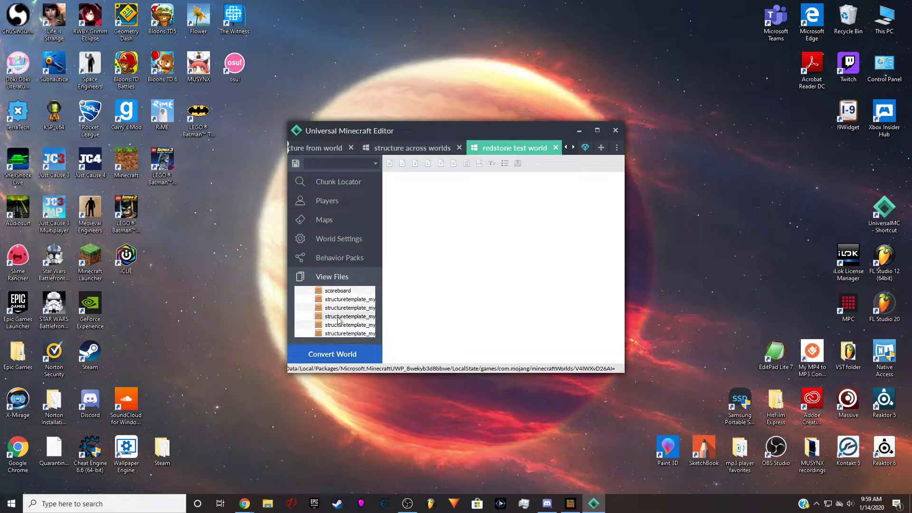
scroll(337, 323, "down", 1)
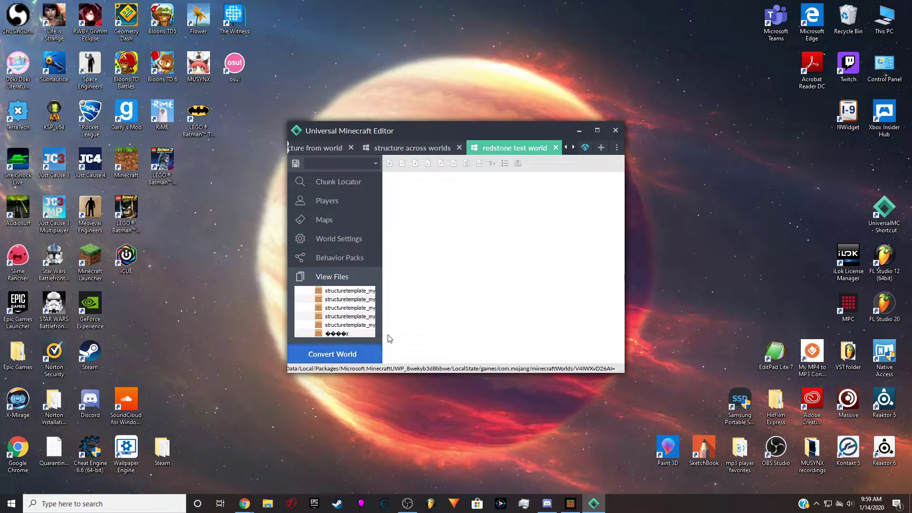
left_click(556, 148)
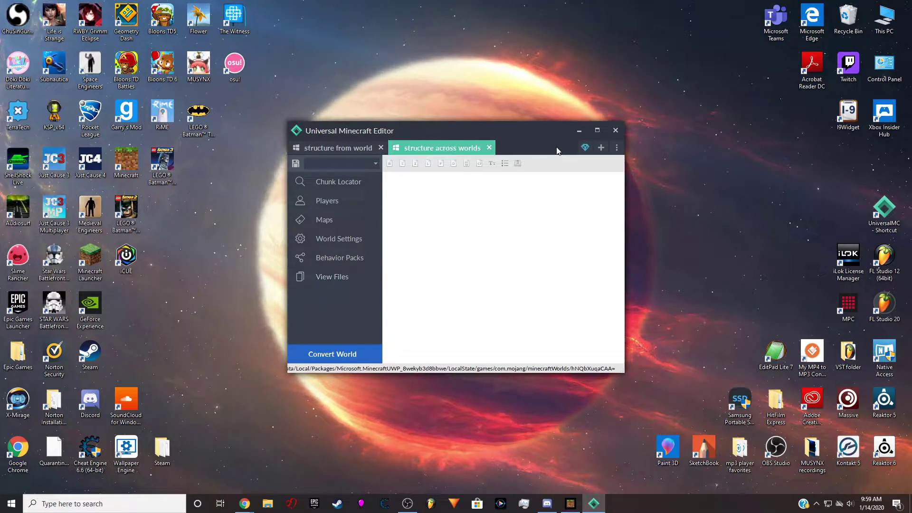
Copy all four entries, from structure to format_version, of the structure template file in "structure from world".
left_click(337, 147)
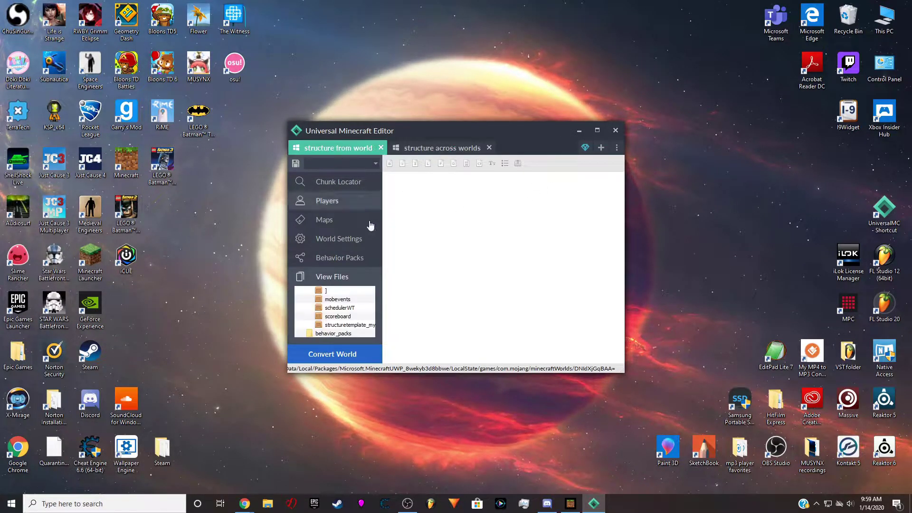
left_click(346, 326)
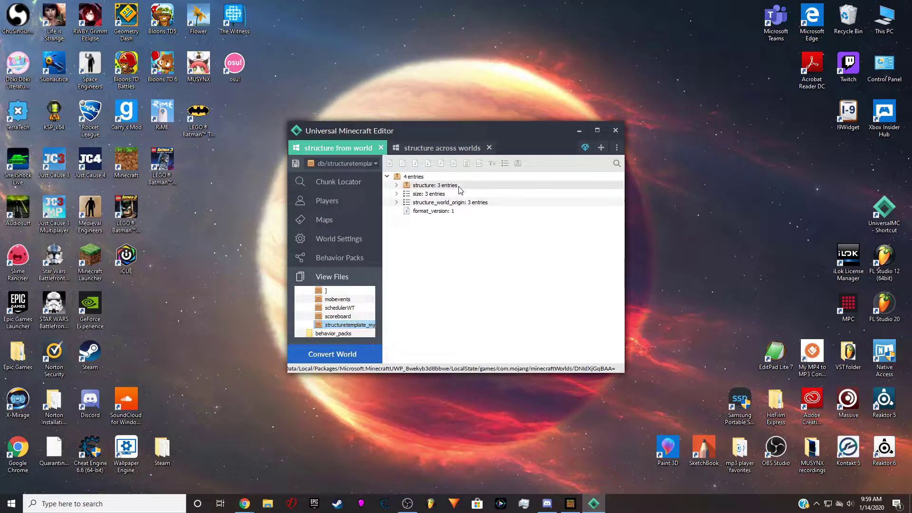
left_click(459, 186)
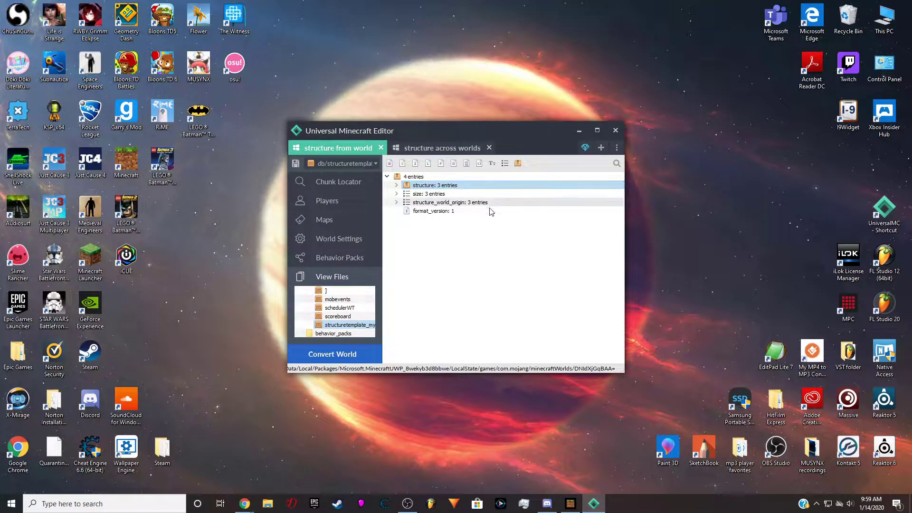
left_click(465, 213, "shift")
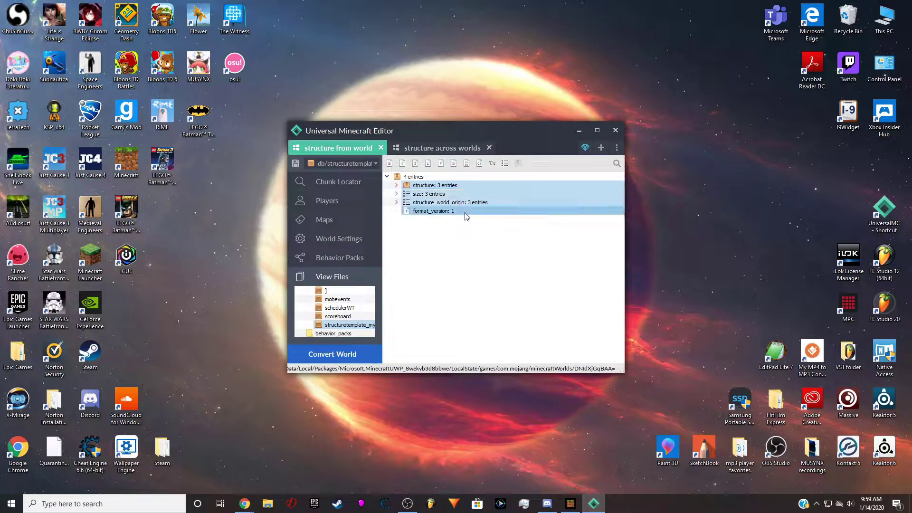
right_click(427, 190)
left_click(441, 191)
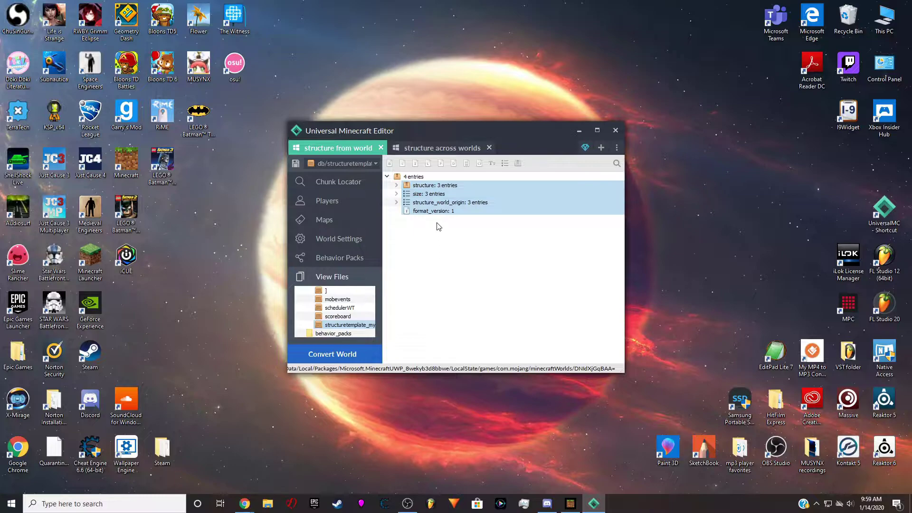
List the files of "structure across worlds", and check the full name of the structure template file in "structure from world".
left_click(435, 148)
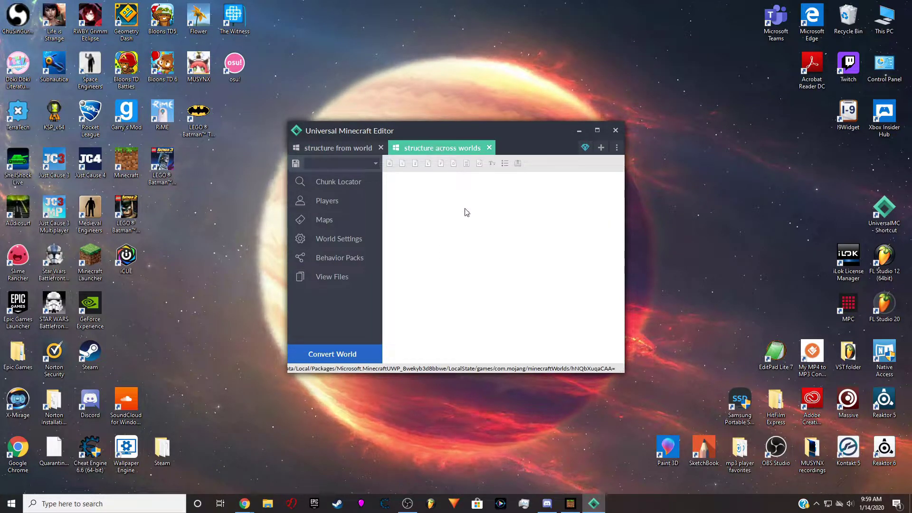
left_click(340, 279)
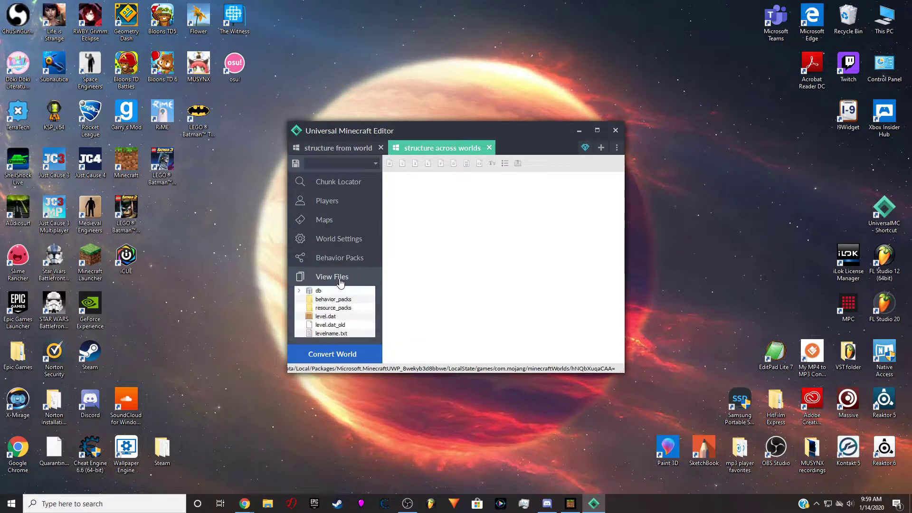
left_click(317, 148)
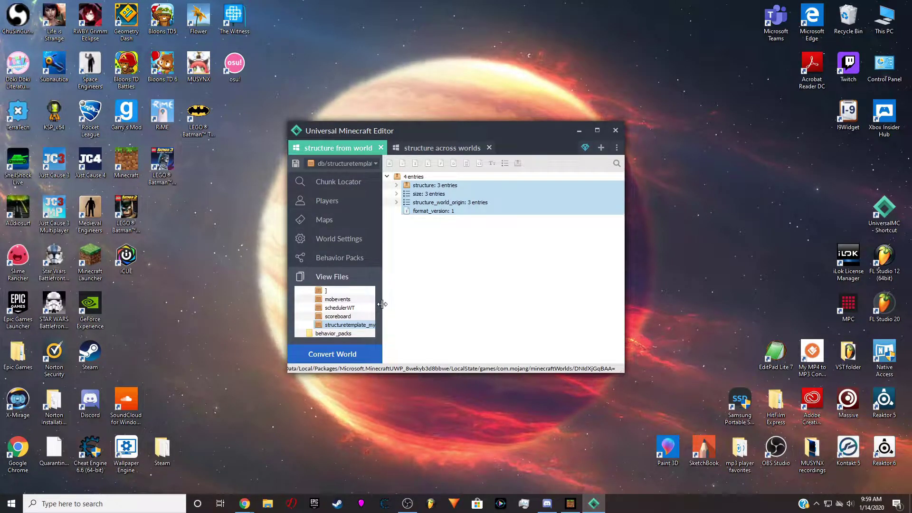
left_click_drag(383, 304, 436, 304)
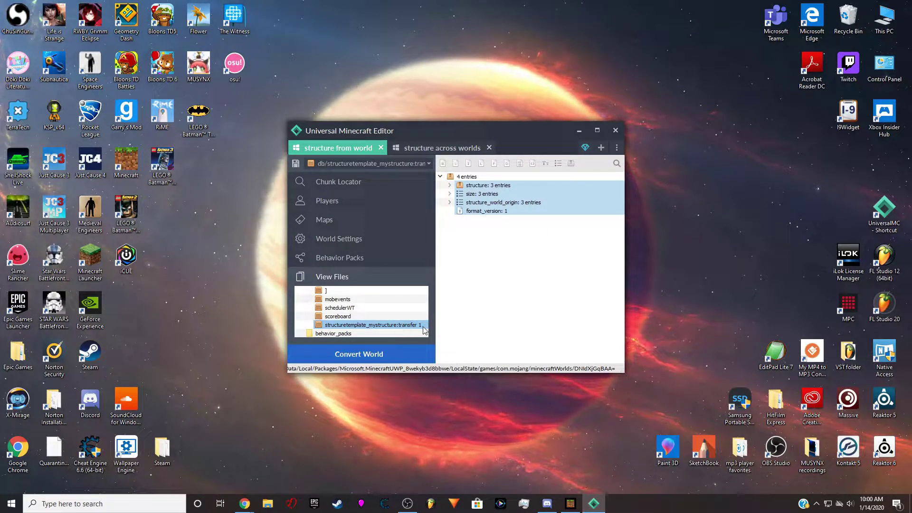
left_click_drag(435, 315, 384, 314)
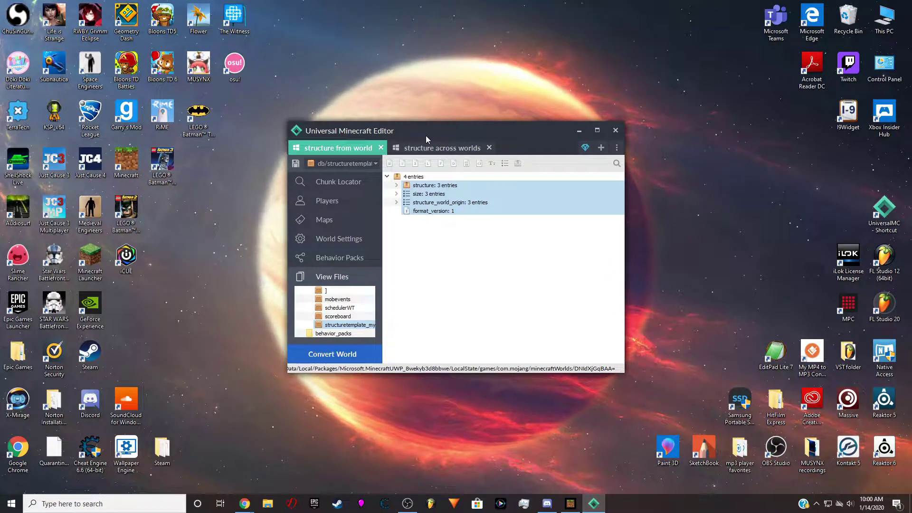
Open the file structuretemplate_mystructure:transfer from the db folder of the world "structure across worlds".
left_click(422, 151)
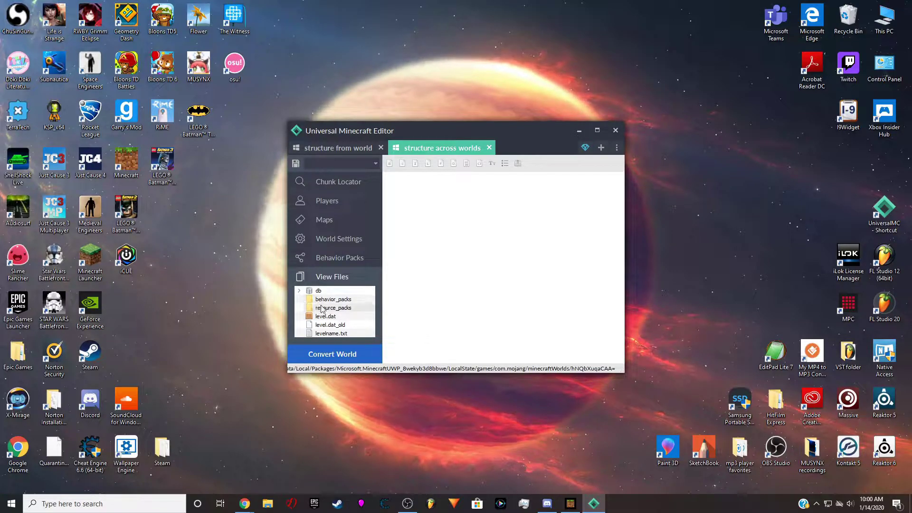
left_click(298, 290)
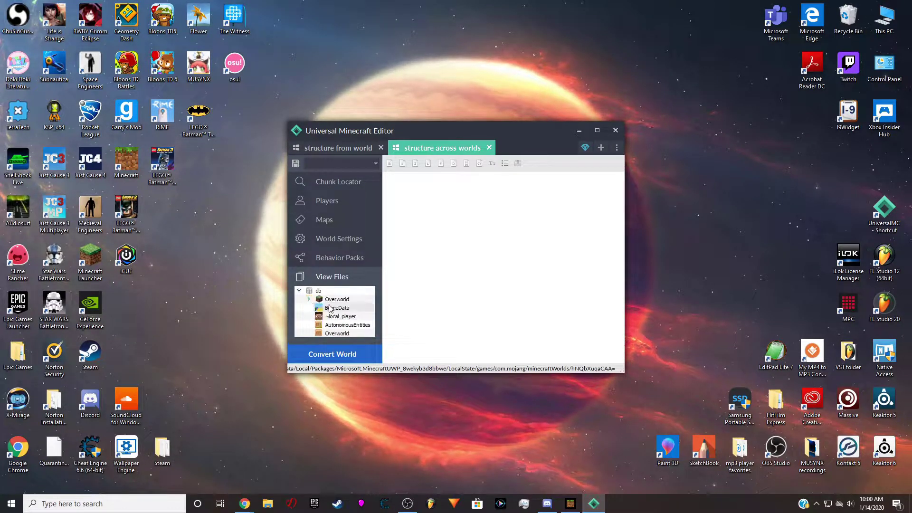
scroll(342, 309, "down", 5)
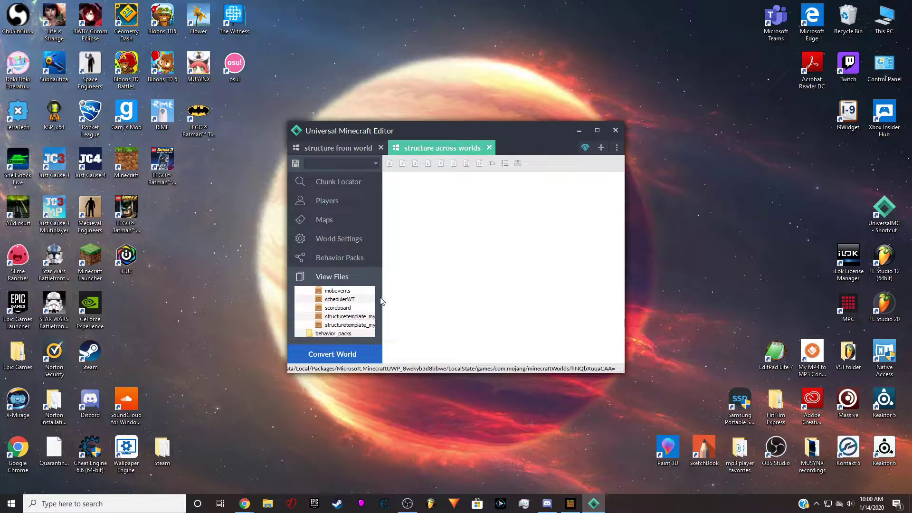
left_click_drag(382, 297, 451, 297)
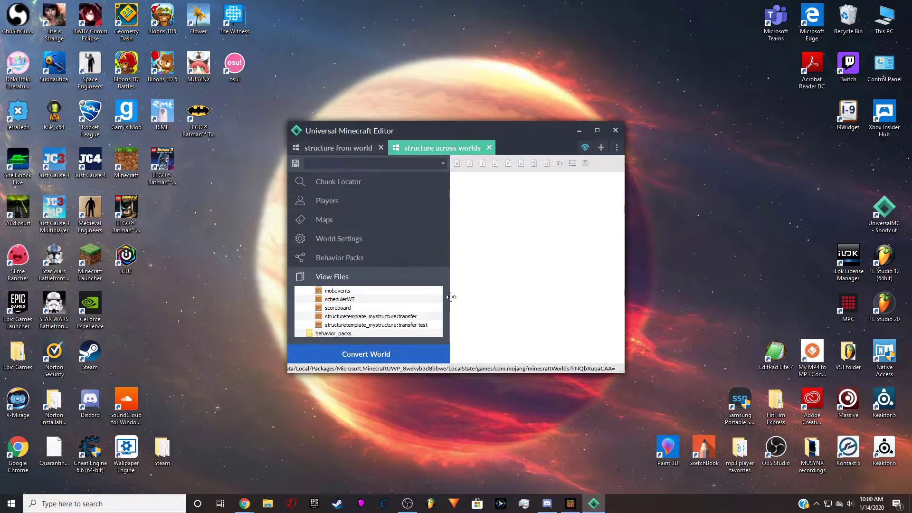
left_click(414, 318)
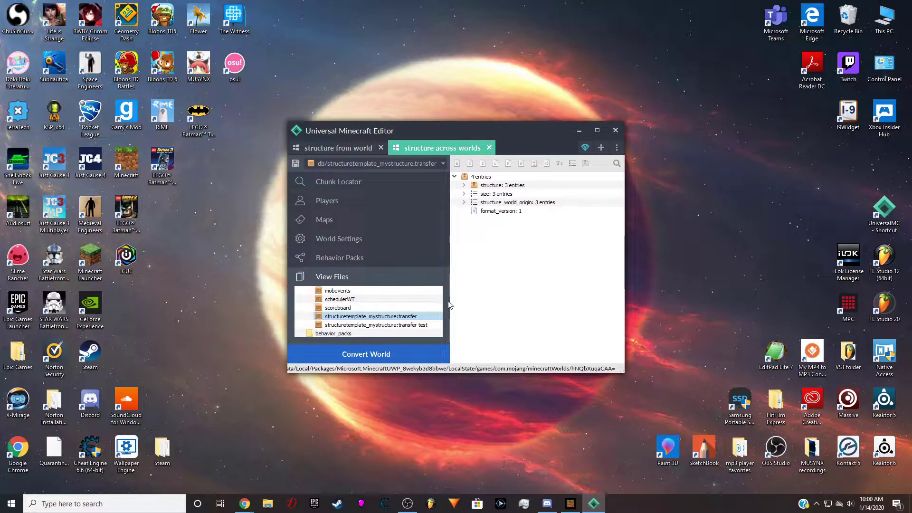
left_click_drag(449, 300, 382, 300)
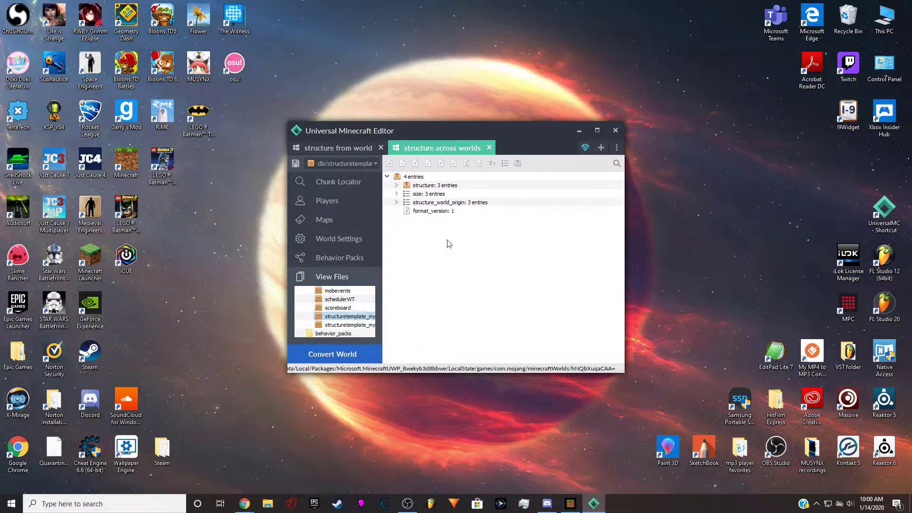
Delete all four entries, from structure to format_version, in the destination world's structuretemplate_mystructure:transfer file.
left_click(421, 186)
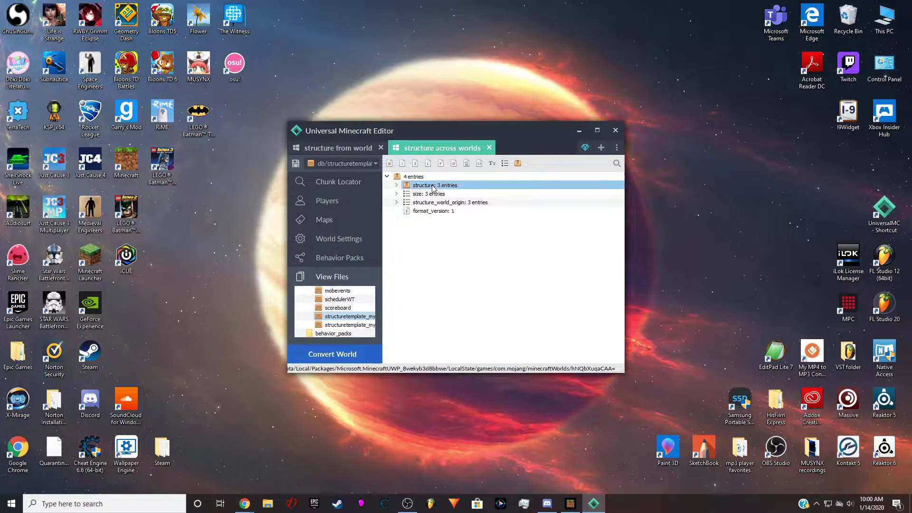
left_click(437, 212, "shift")
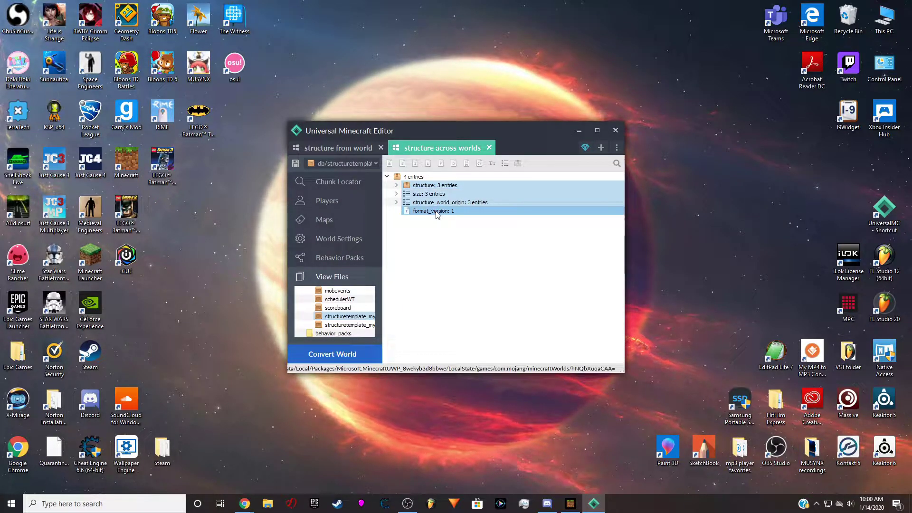
right_click(456, 185)
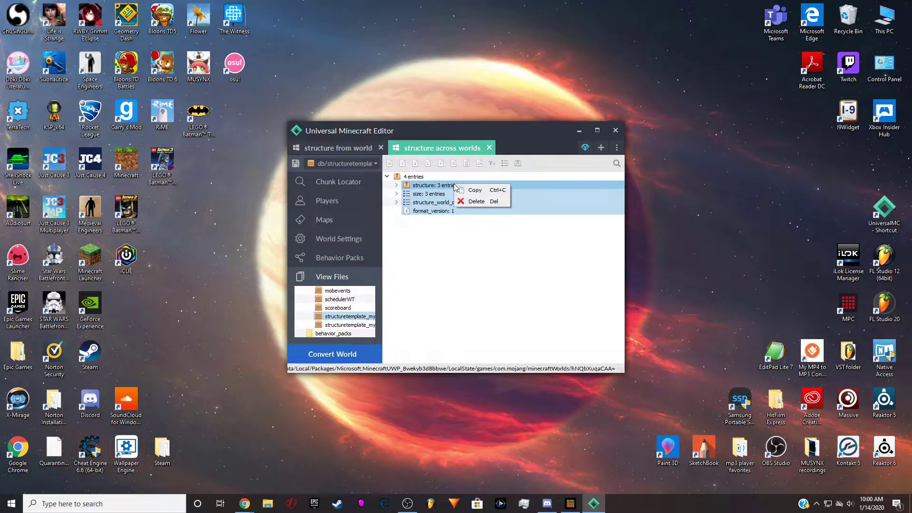
left_click(475, 202)
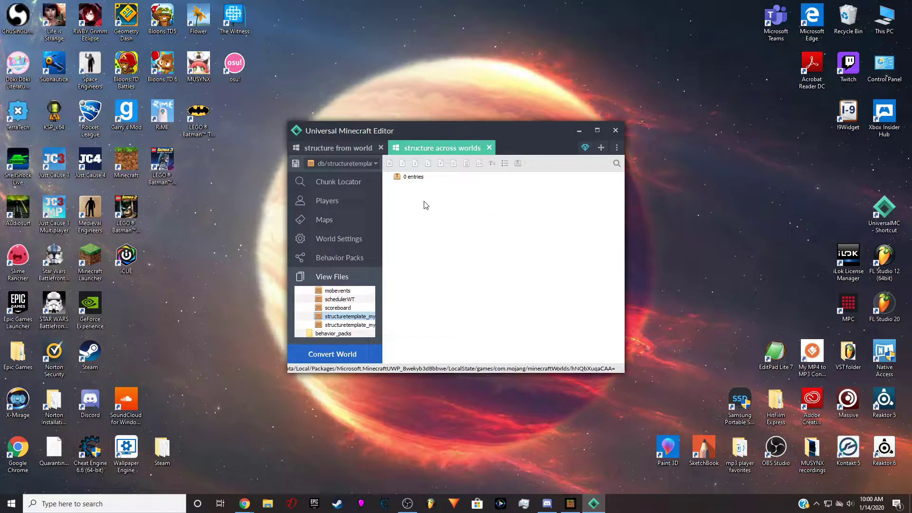
Paste the copied entries into the emptied structure template file and save the world "structure across worlds".
right_click(407, 180)
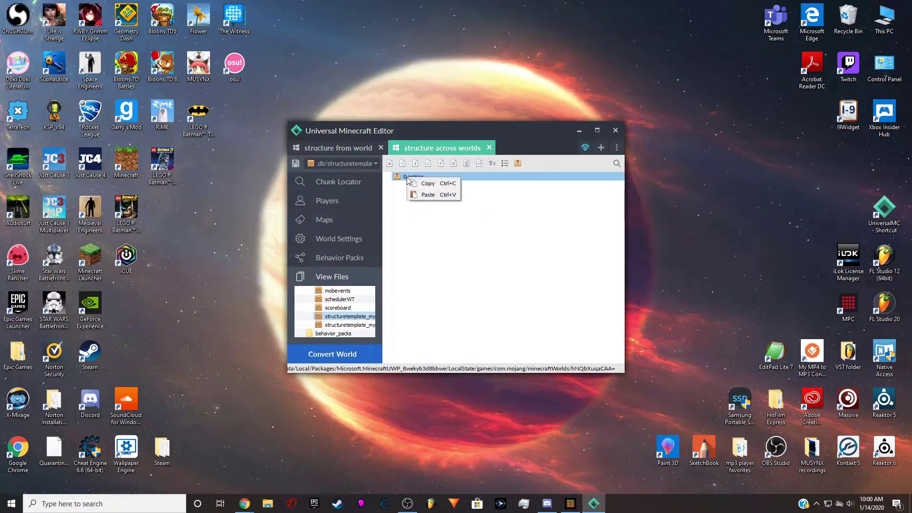
left_click(427, 195)
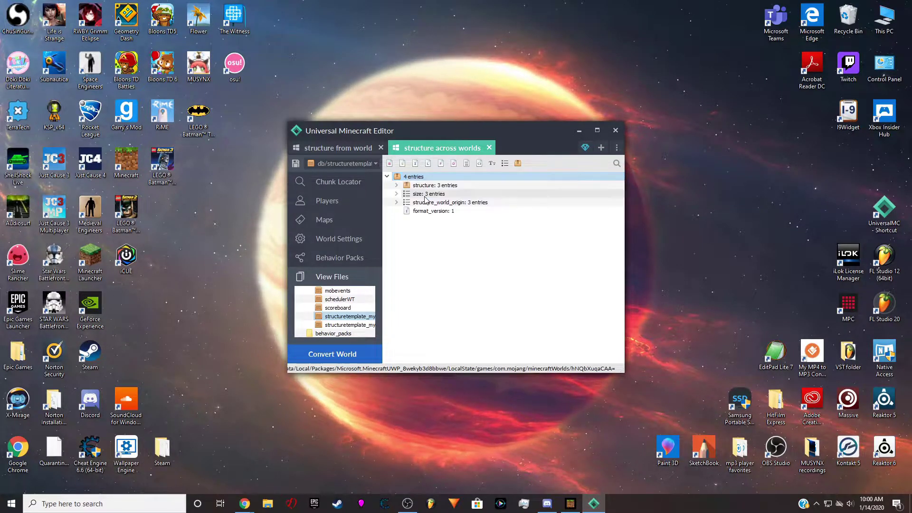
left_click(295, 163)
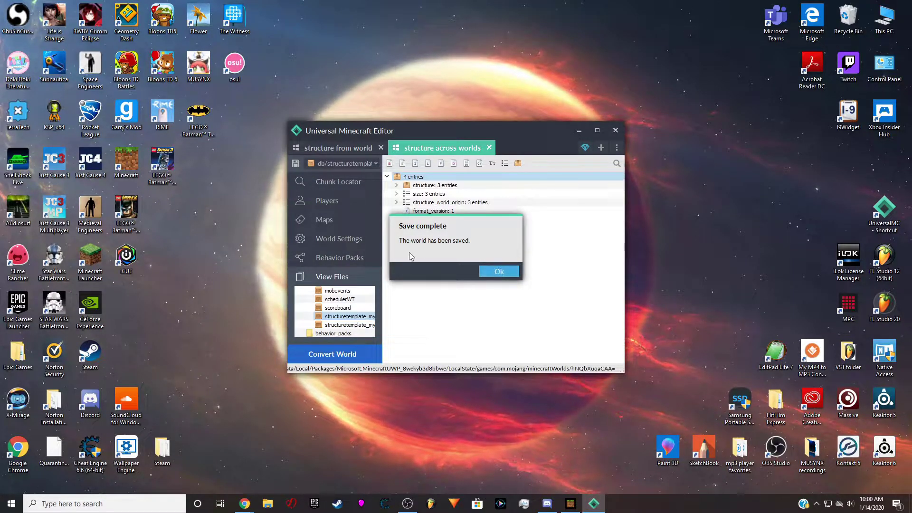
left_click(571, 504)
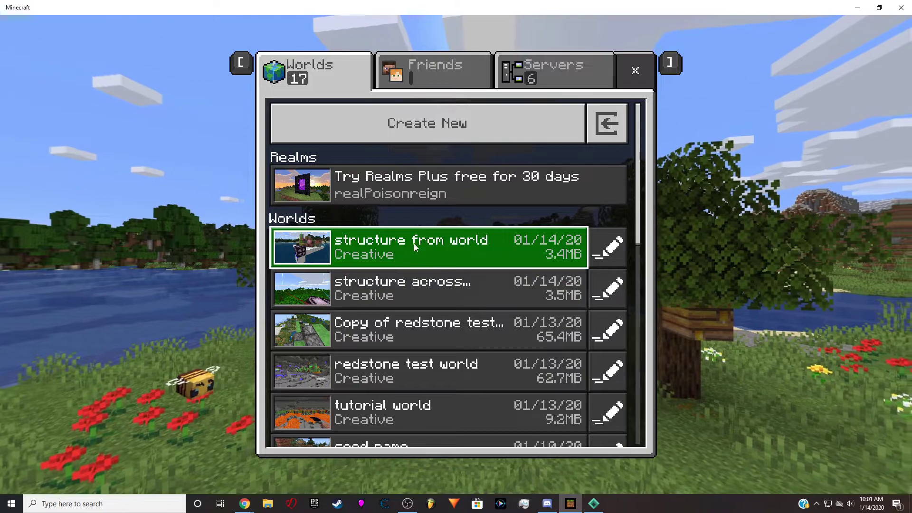
left_click(592, 508)
left_click(500, 272)
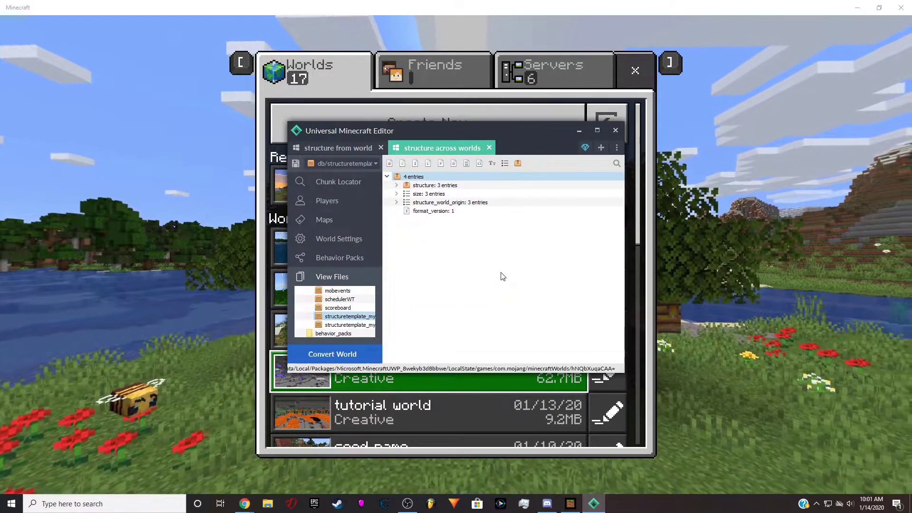
Switch to Minecraft, enter the world "structure across worlds", and load mystructure:transfer from the placed structure block.
left_click(742, 221)
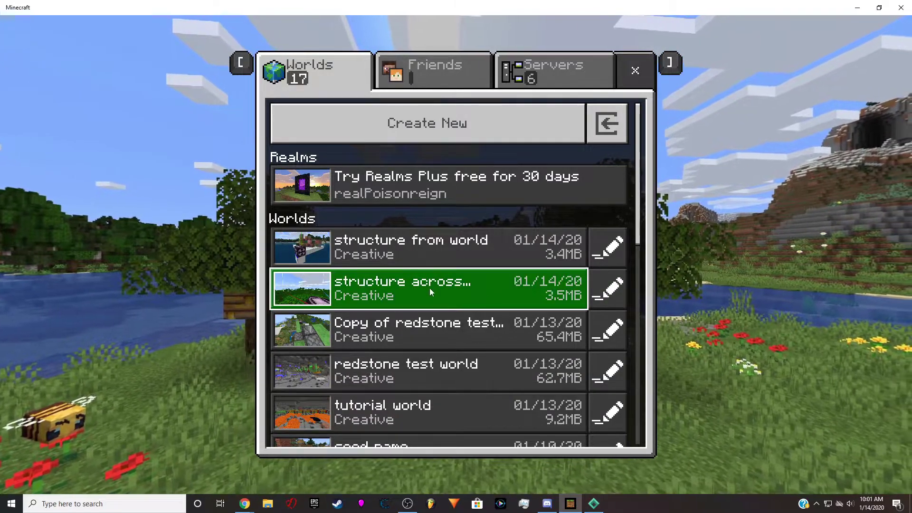
left_click(374, 290)
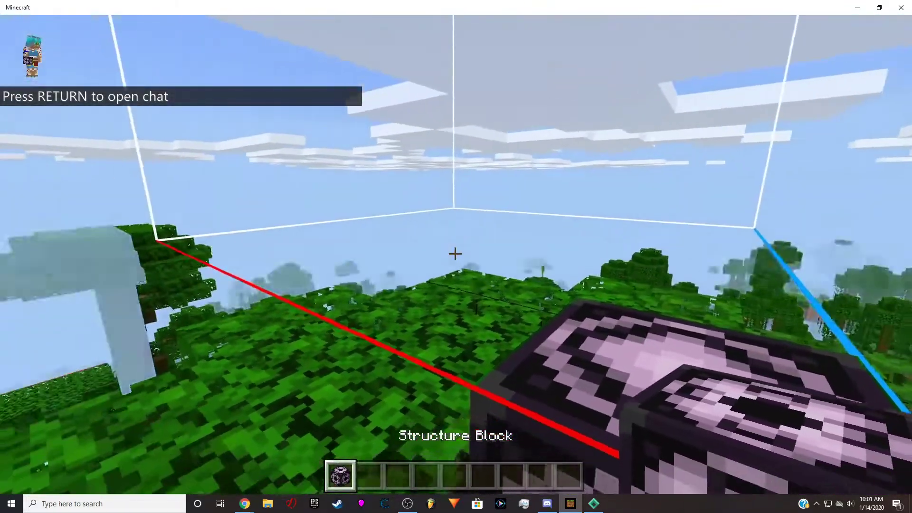
right_click(455, 253)
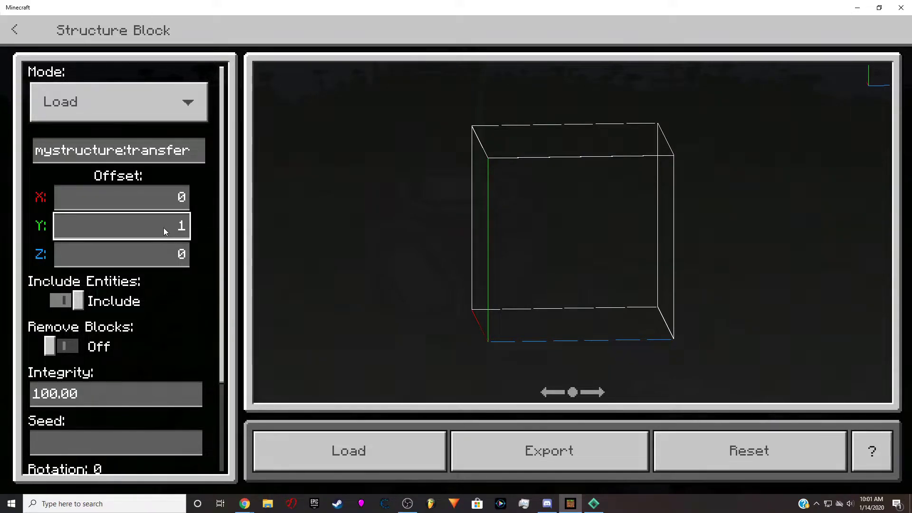
key("Escape")
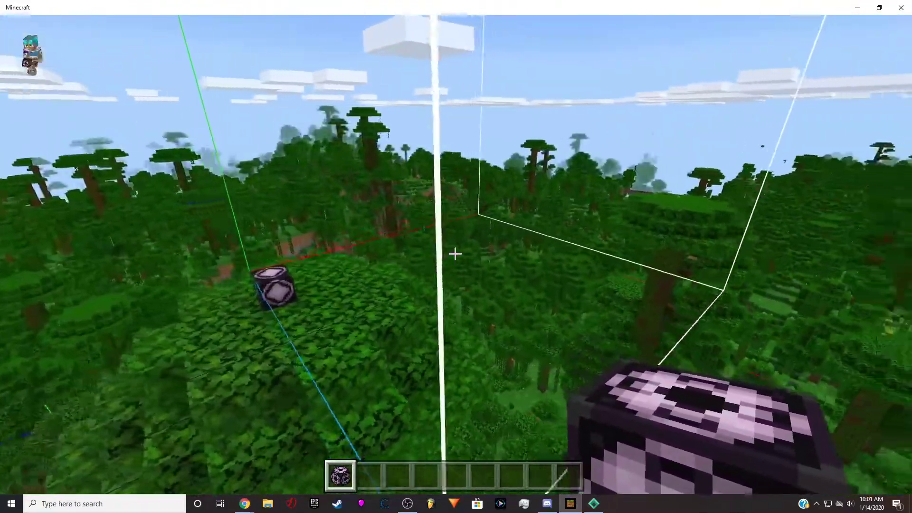
key("w")
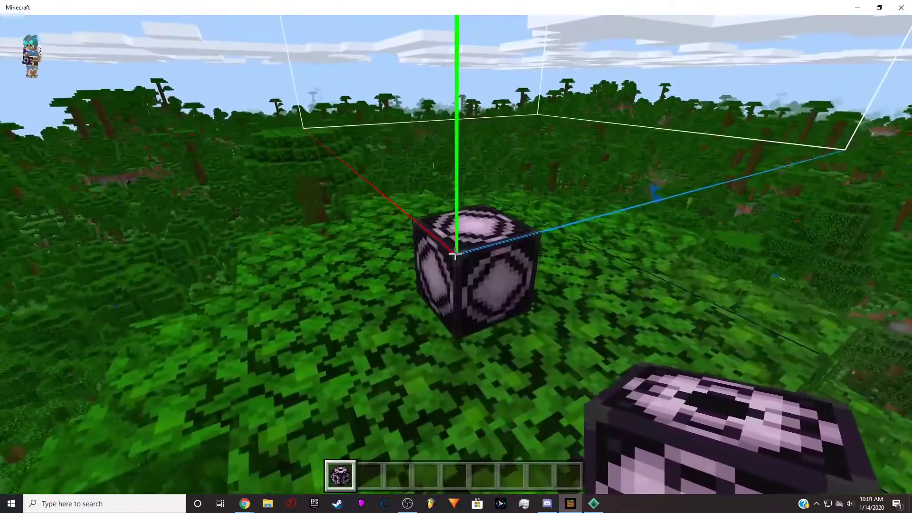
right_click(455, 255)
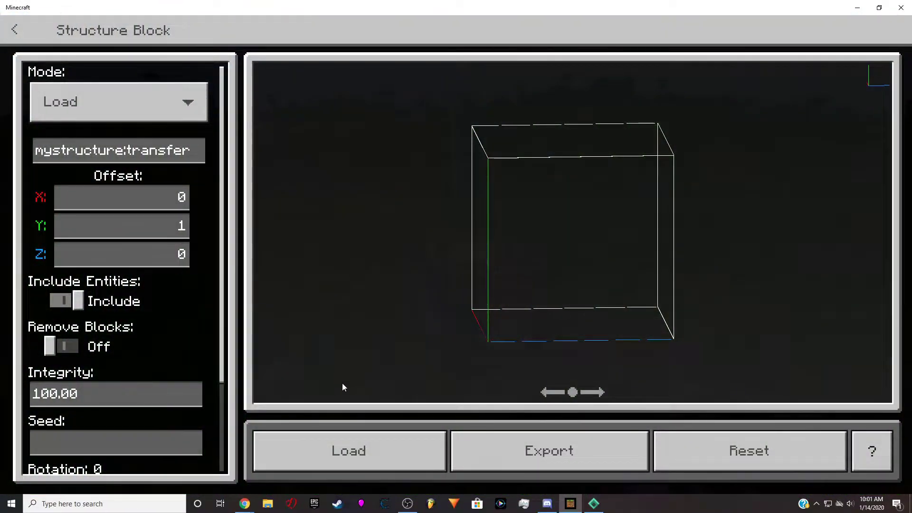
left_click(379, 452)
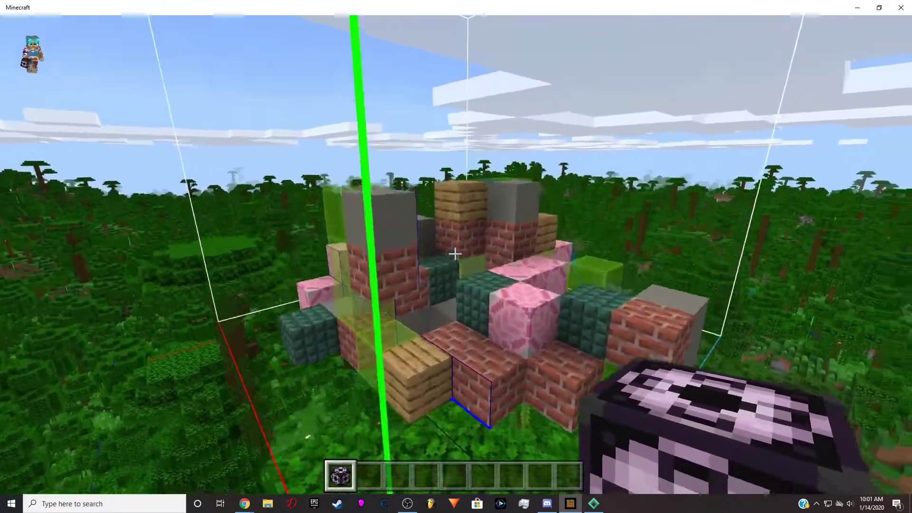
Fly around the loaded structure above the jungle trees and examine it from several sides and distances.
key("s")
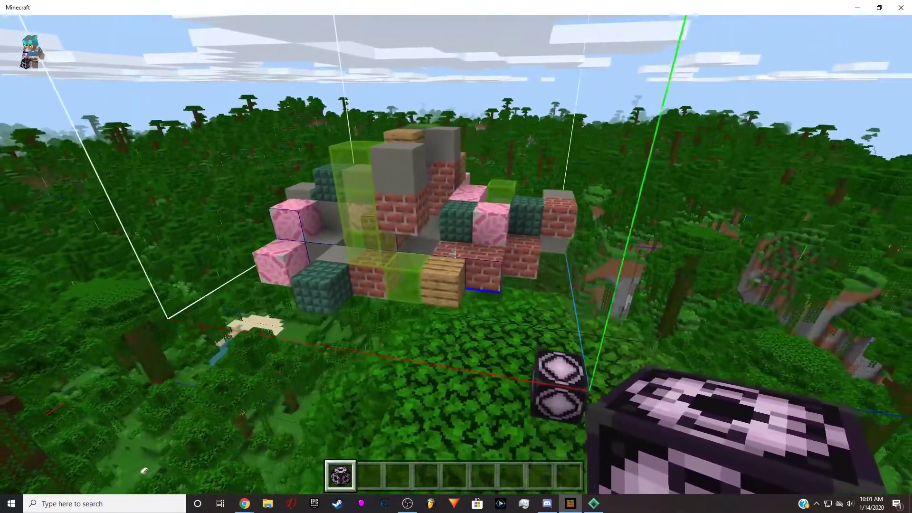
key("w")
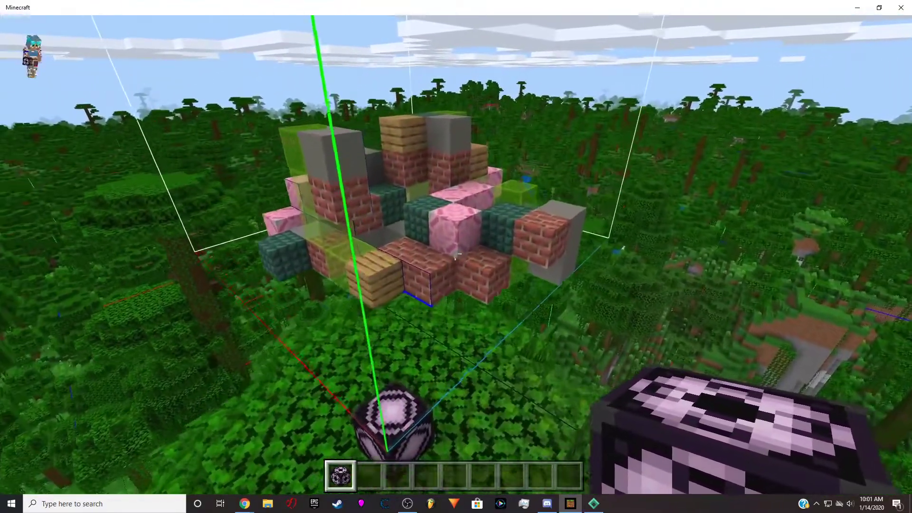
key("w")
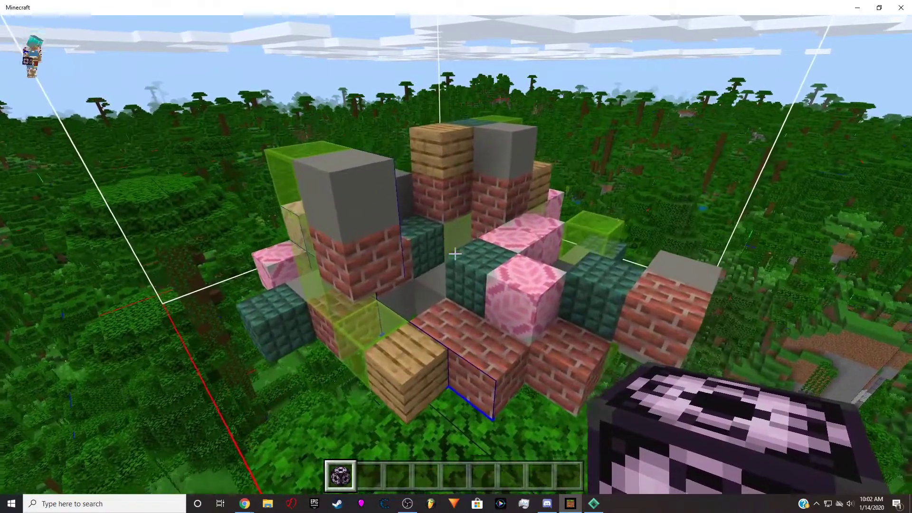
key("w")
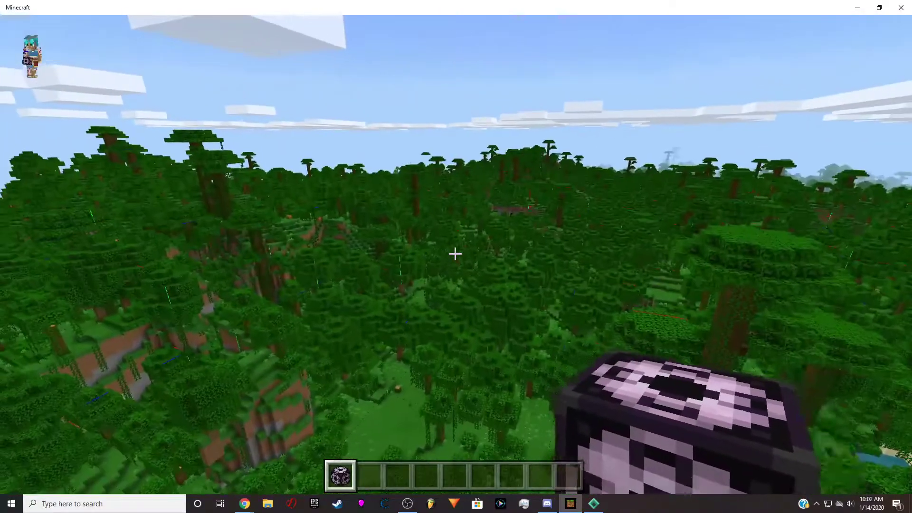
key("s")
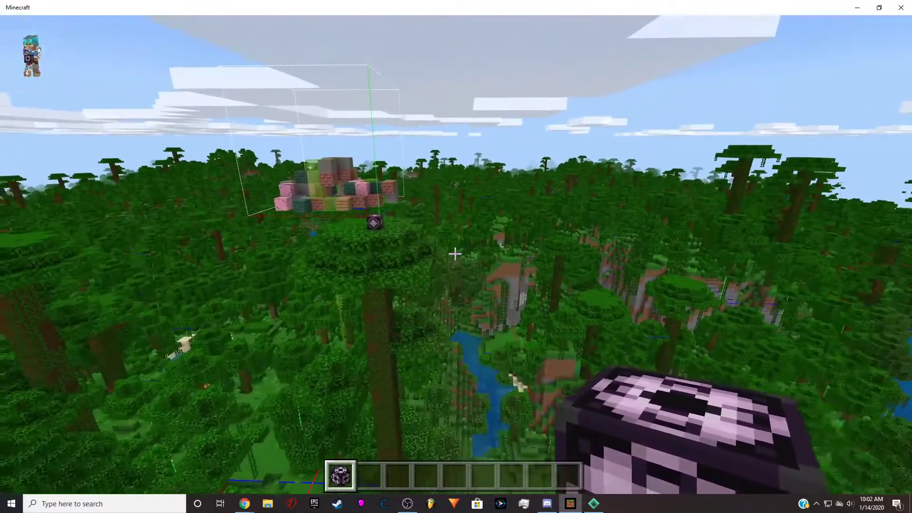
key("w")
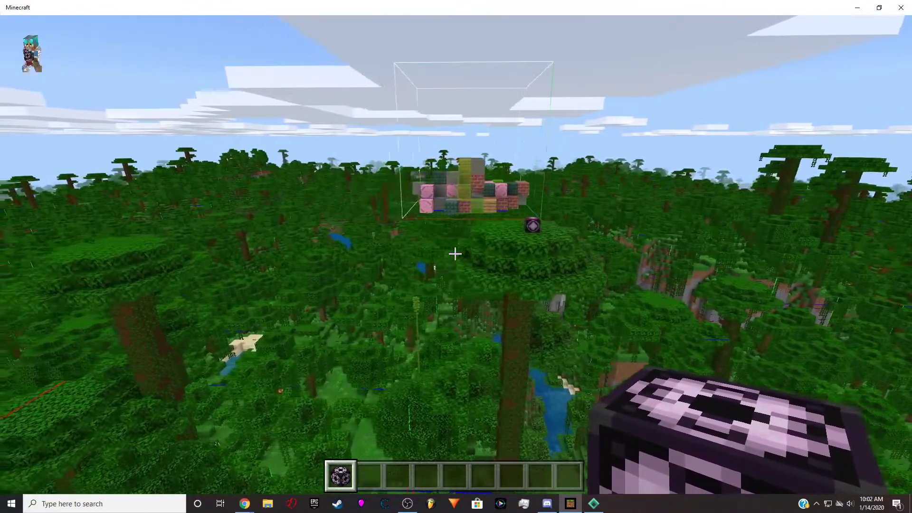
key("s")
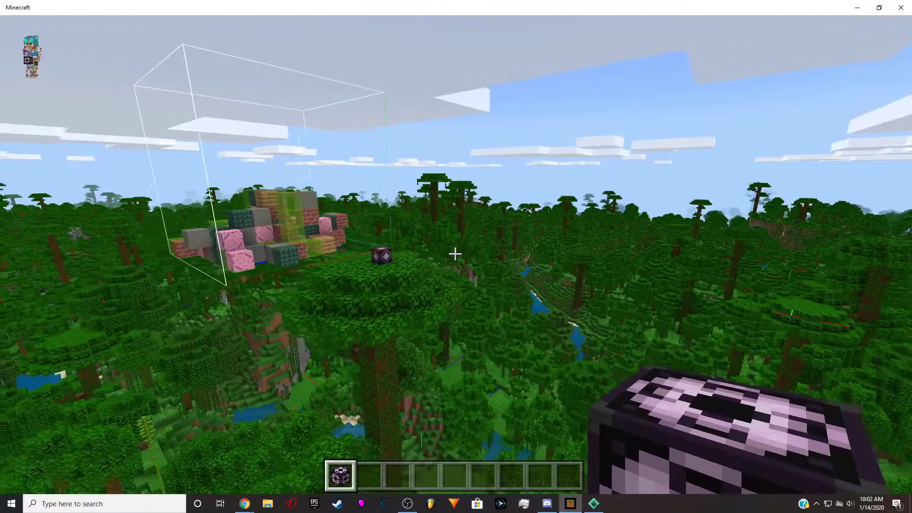
key("w")
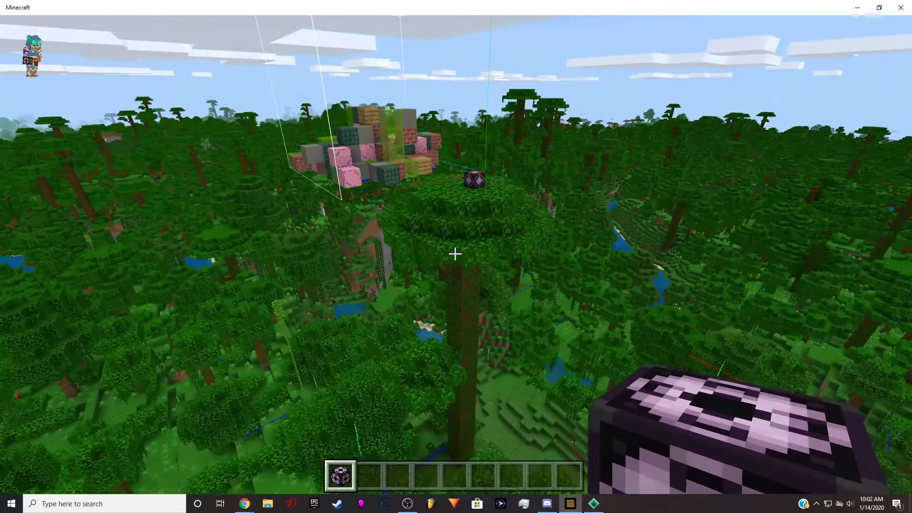
key("w")
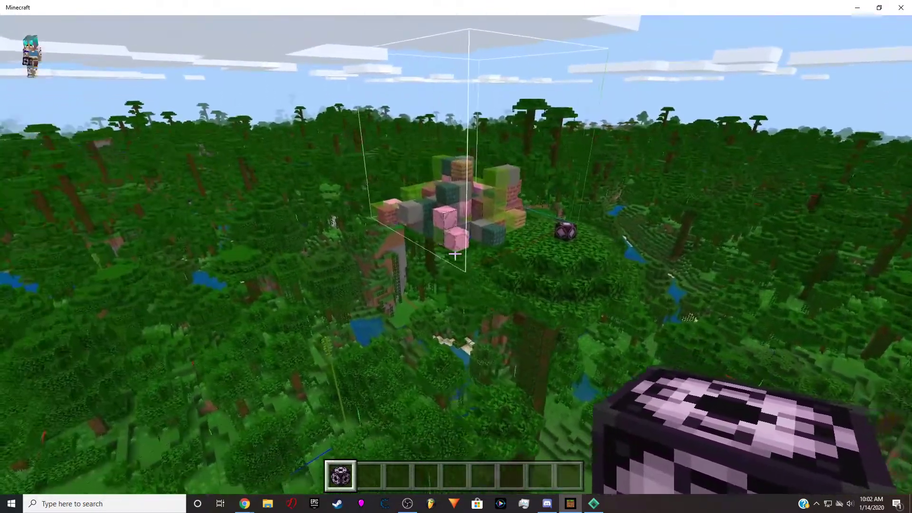
key("w")
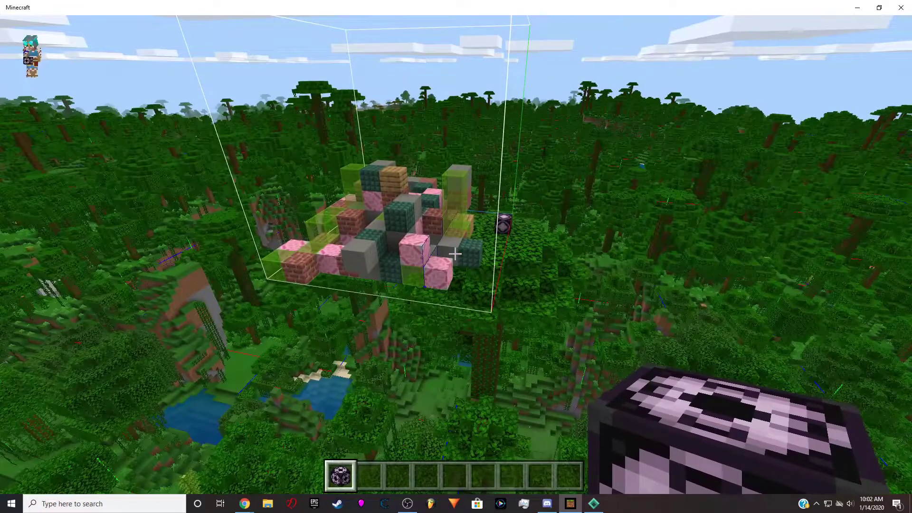